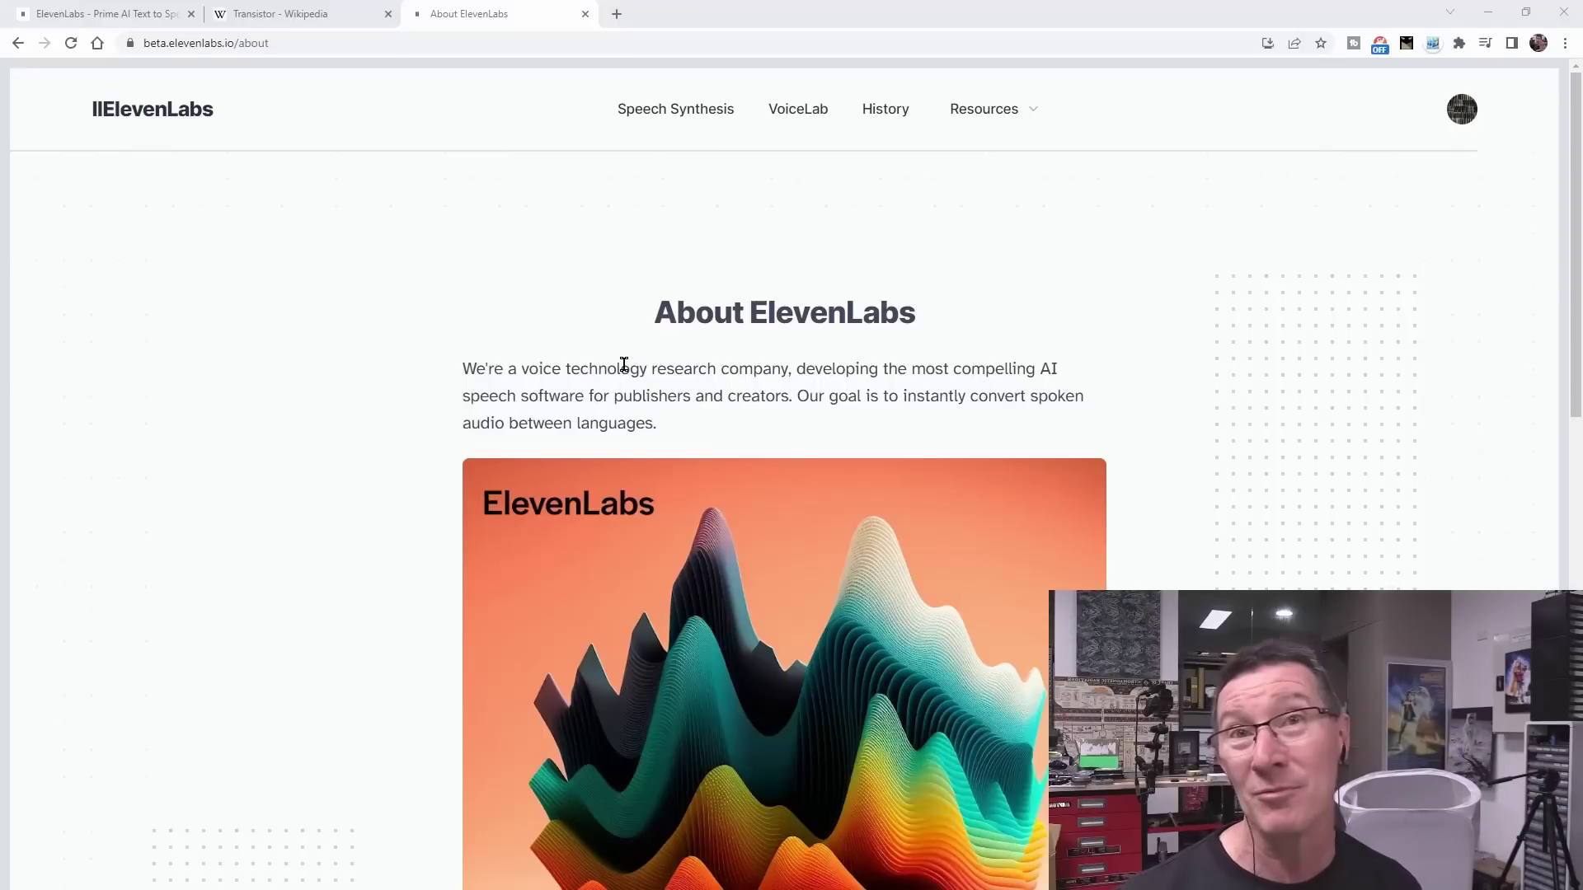
scroll(620, 392, "down", 4)
scroll(620, 396, "down", 3)
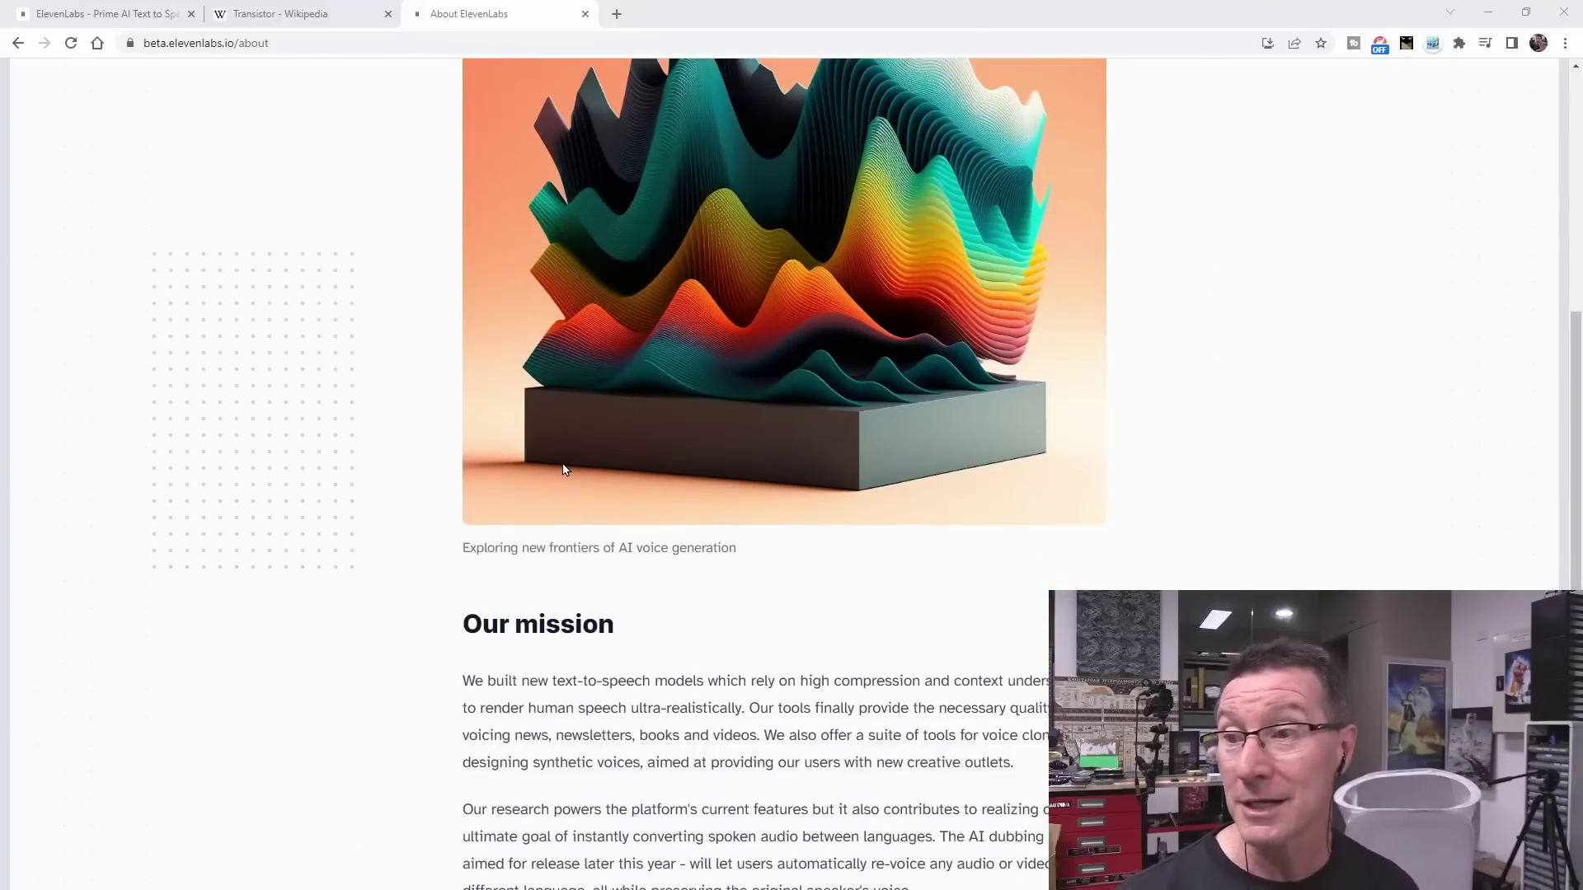
scroll(561, 462, "down", 3)
scroll(560, 461, "down", 2)
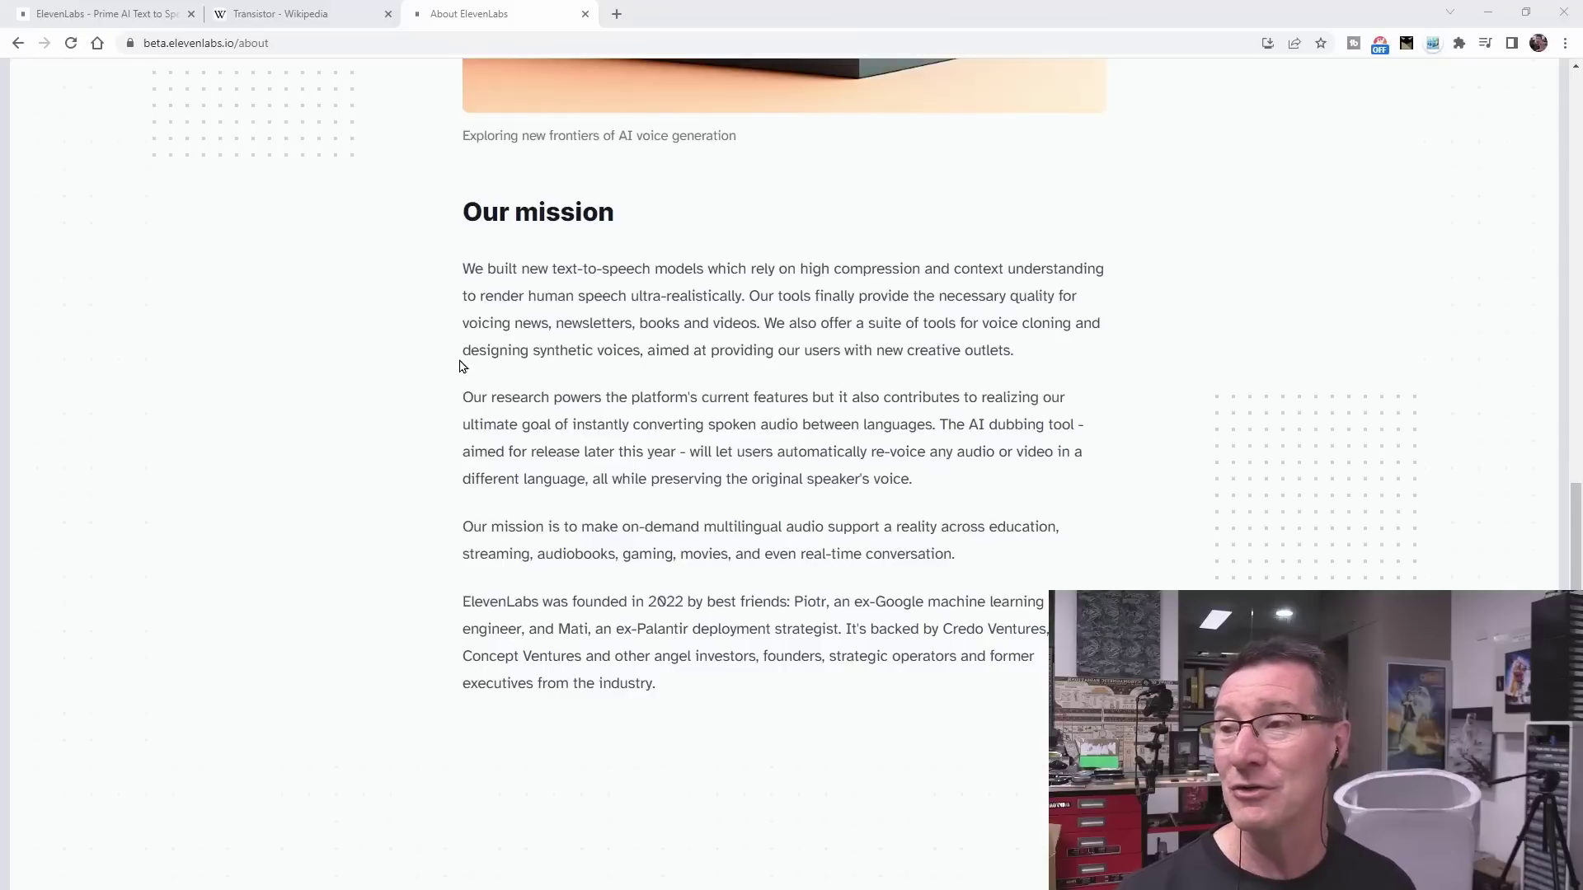
left_click(467, 274)
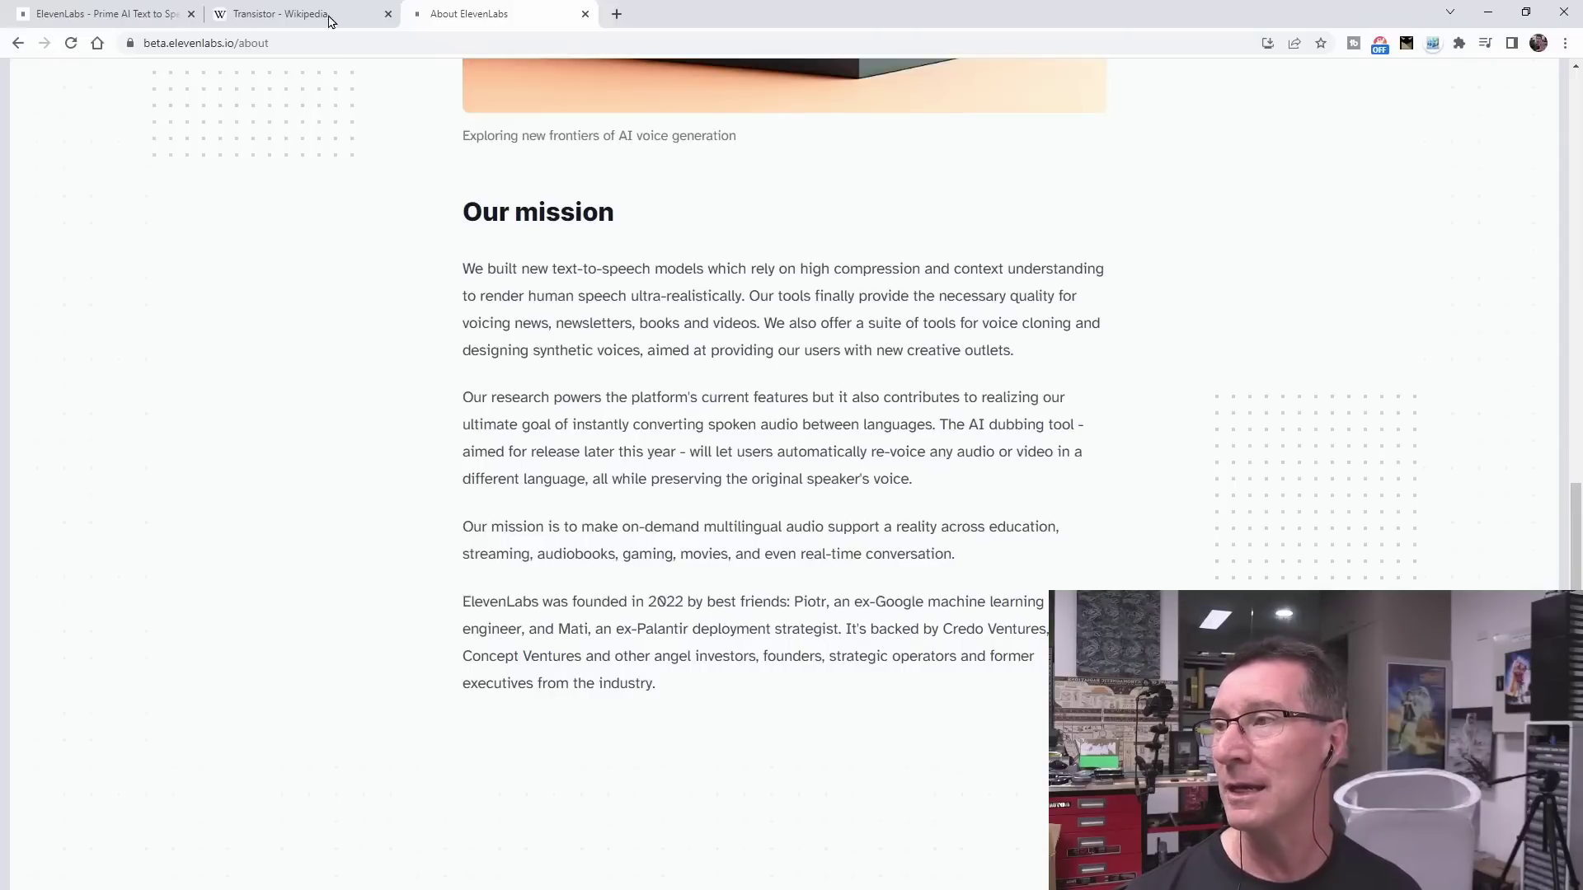
Step: Check the Transistor Wikipedia article's opening paragraph, then return to the ElevenLabs History page
left_click(298, 18)
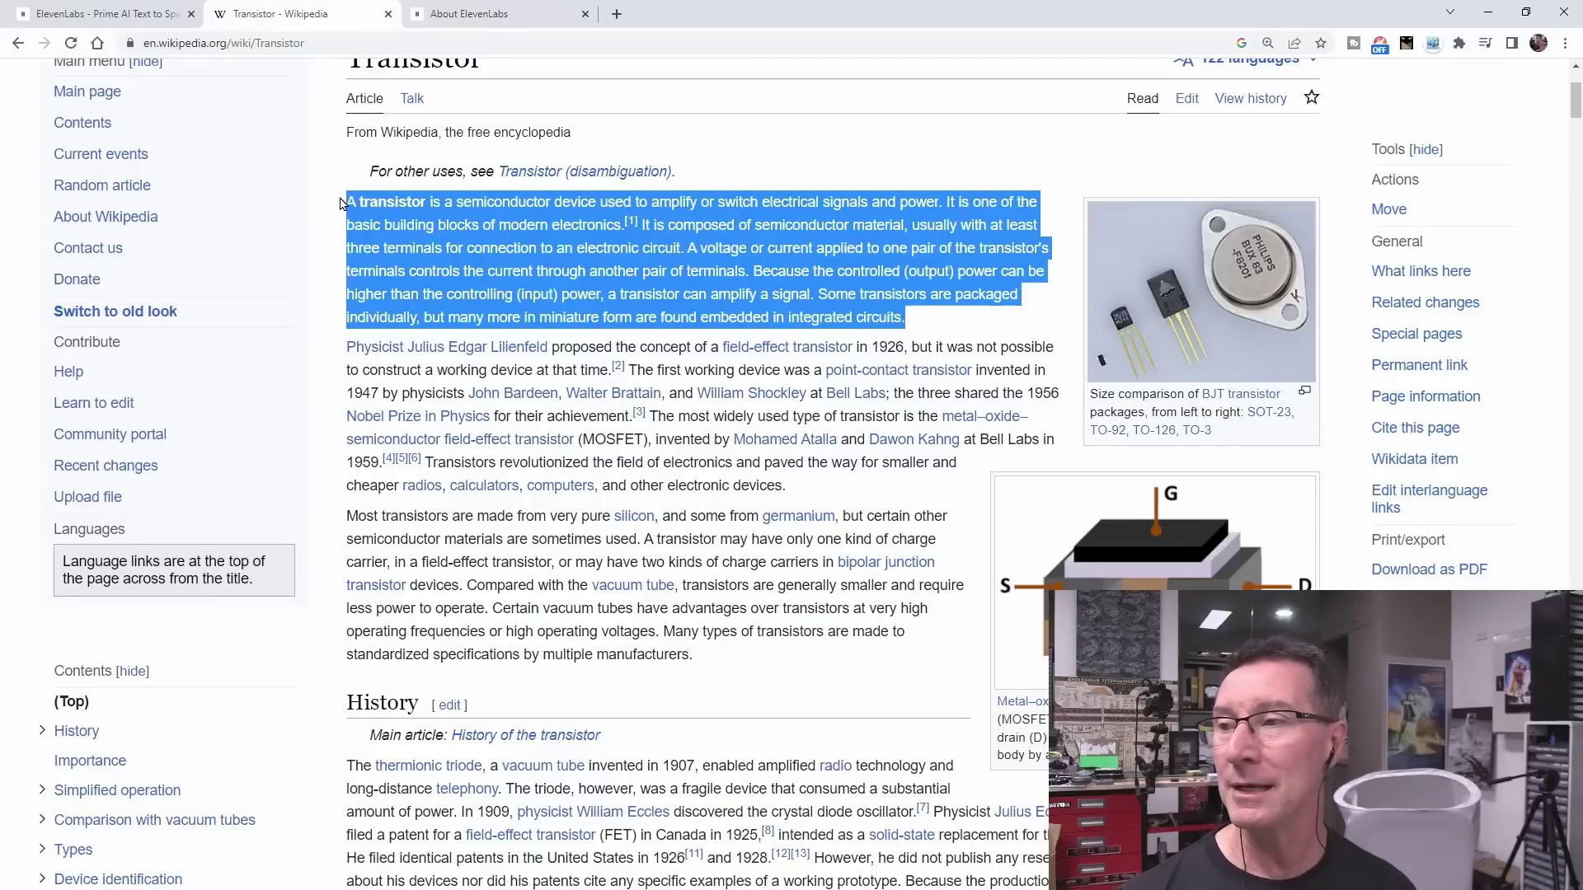
scroll(344, 206, "up", 1)
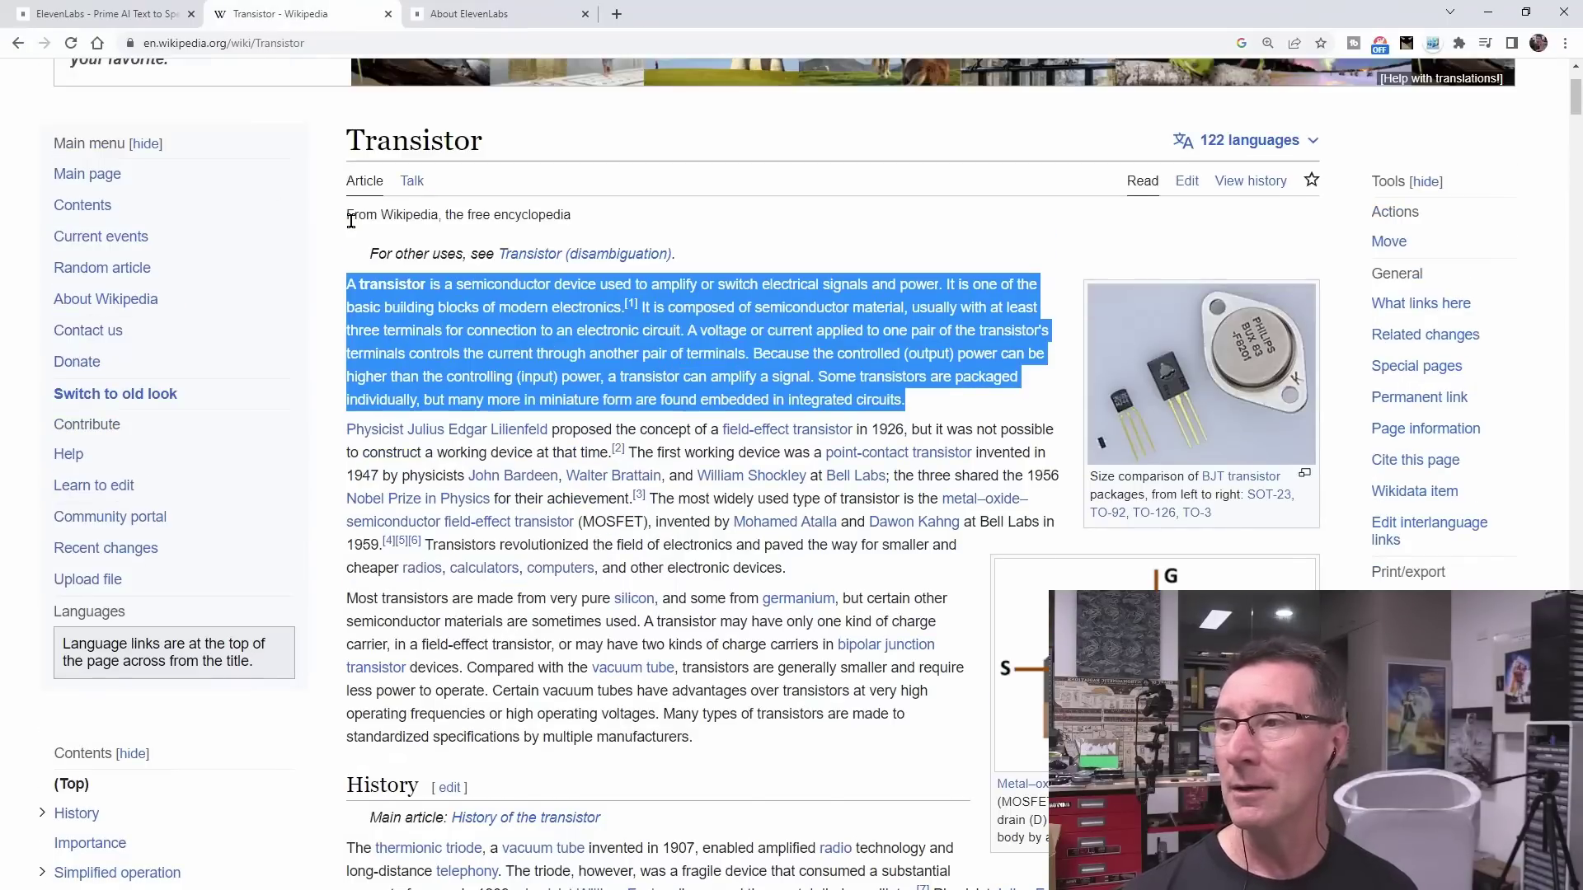
left_click(109, 14)
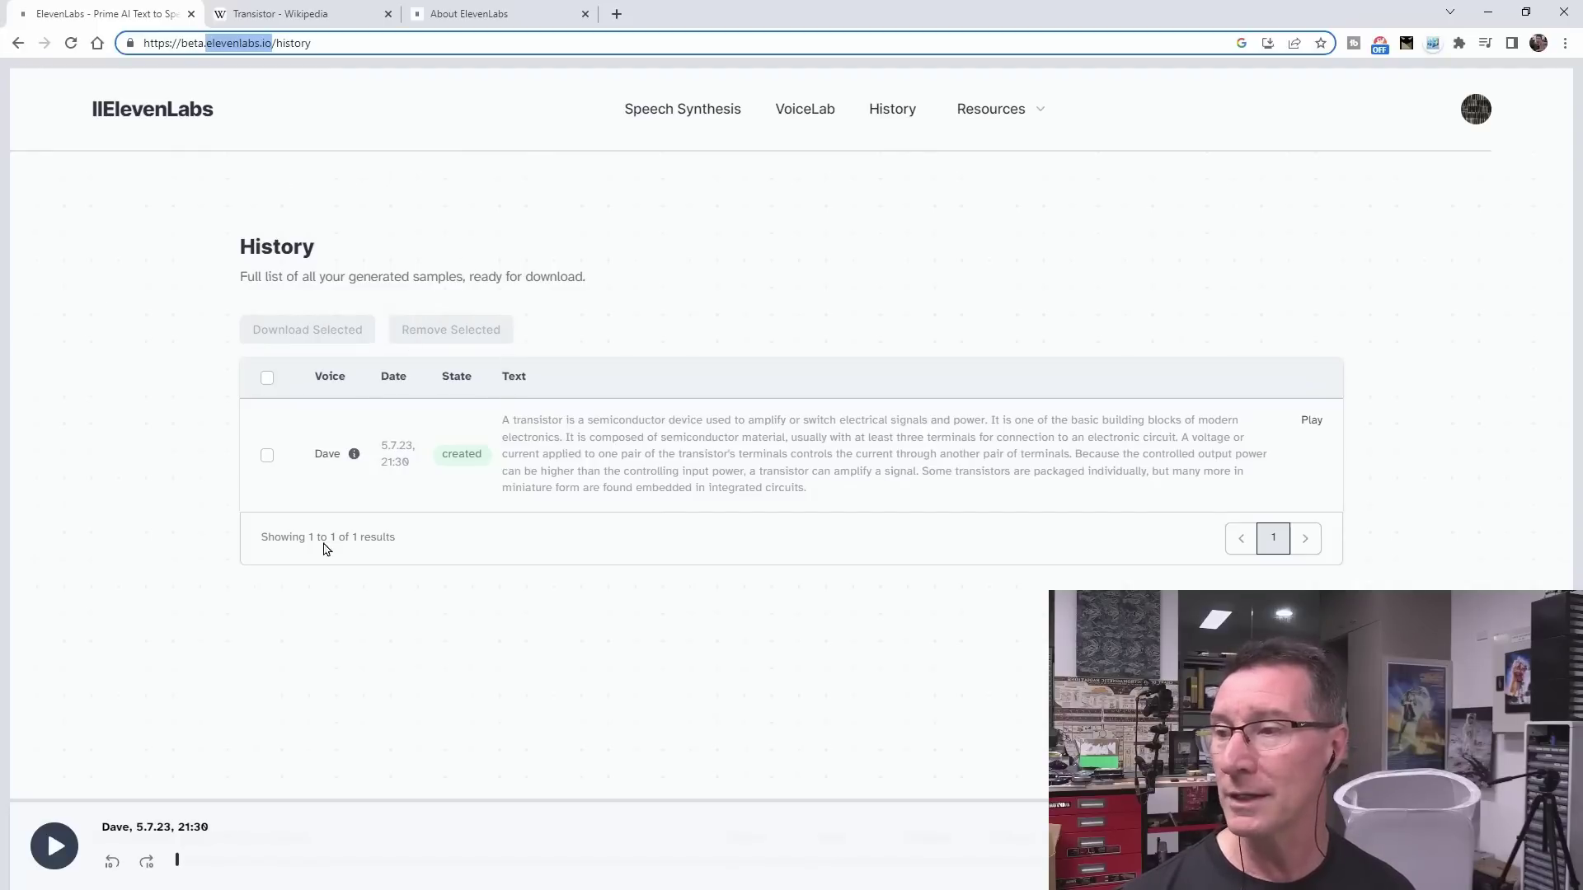
Step: In VoiceLab, review the Dave voice's two samples and 5-minute audio note, closing without changes
left_click(692, 109)
left_click(793, 110)
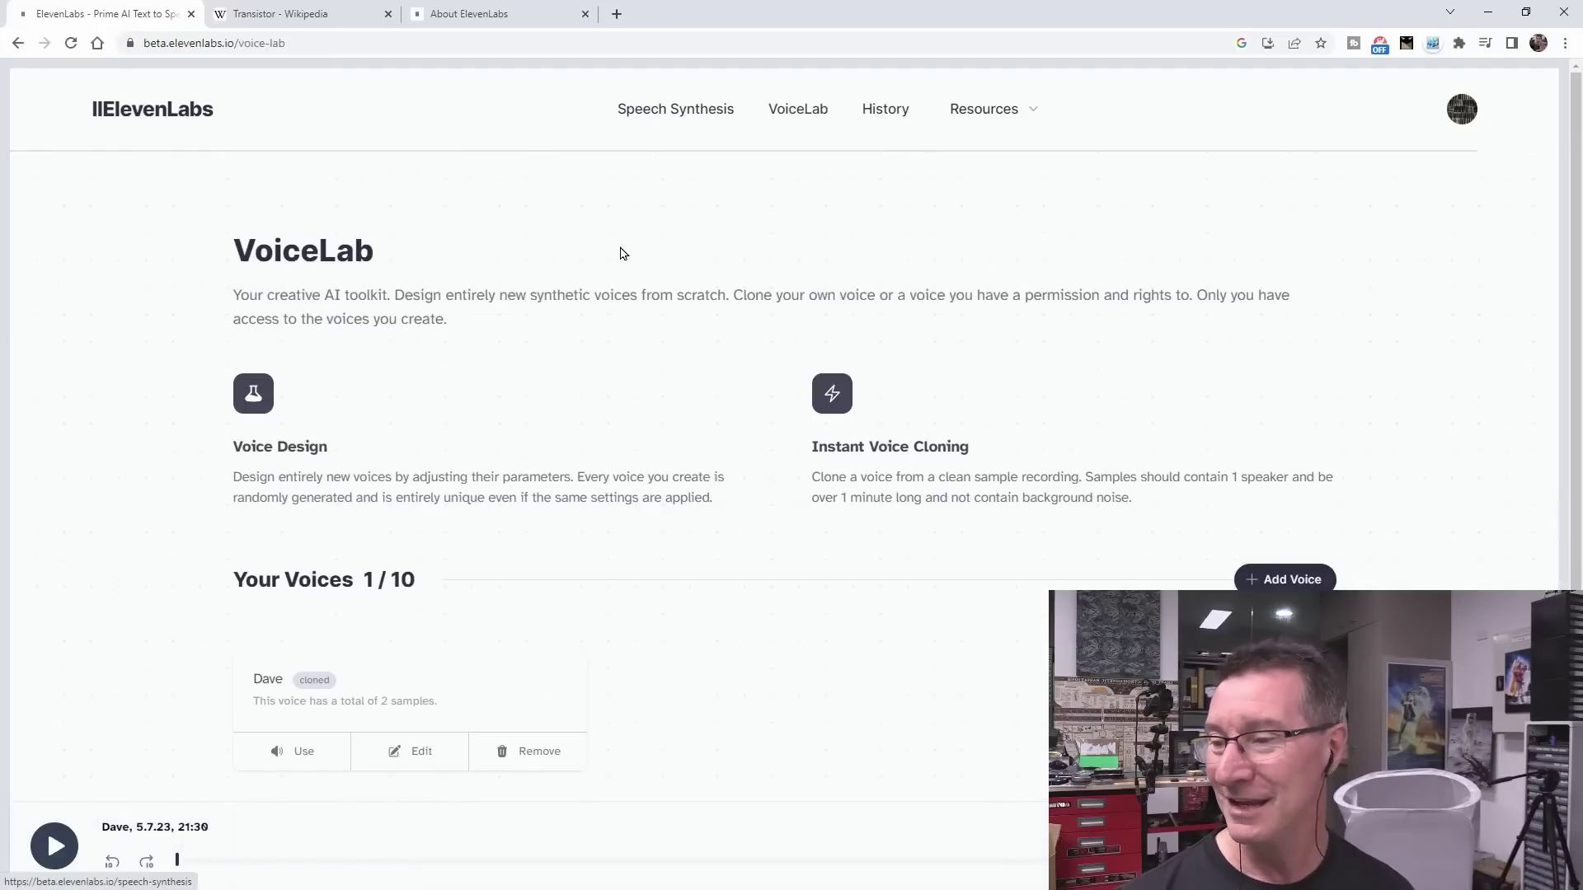
left_click(421, 751)
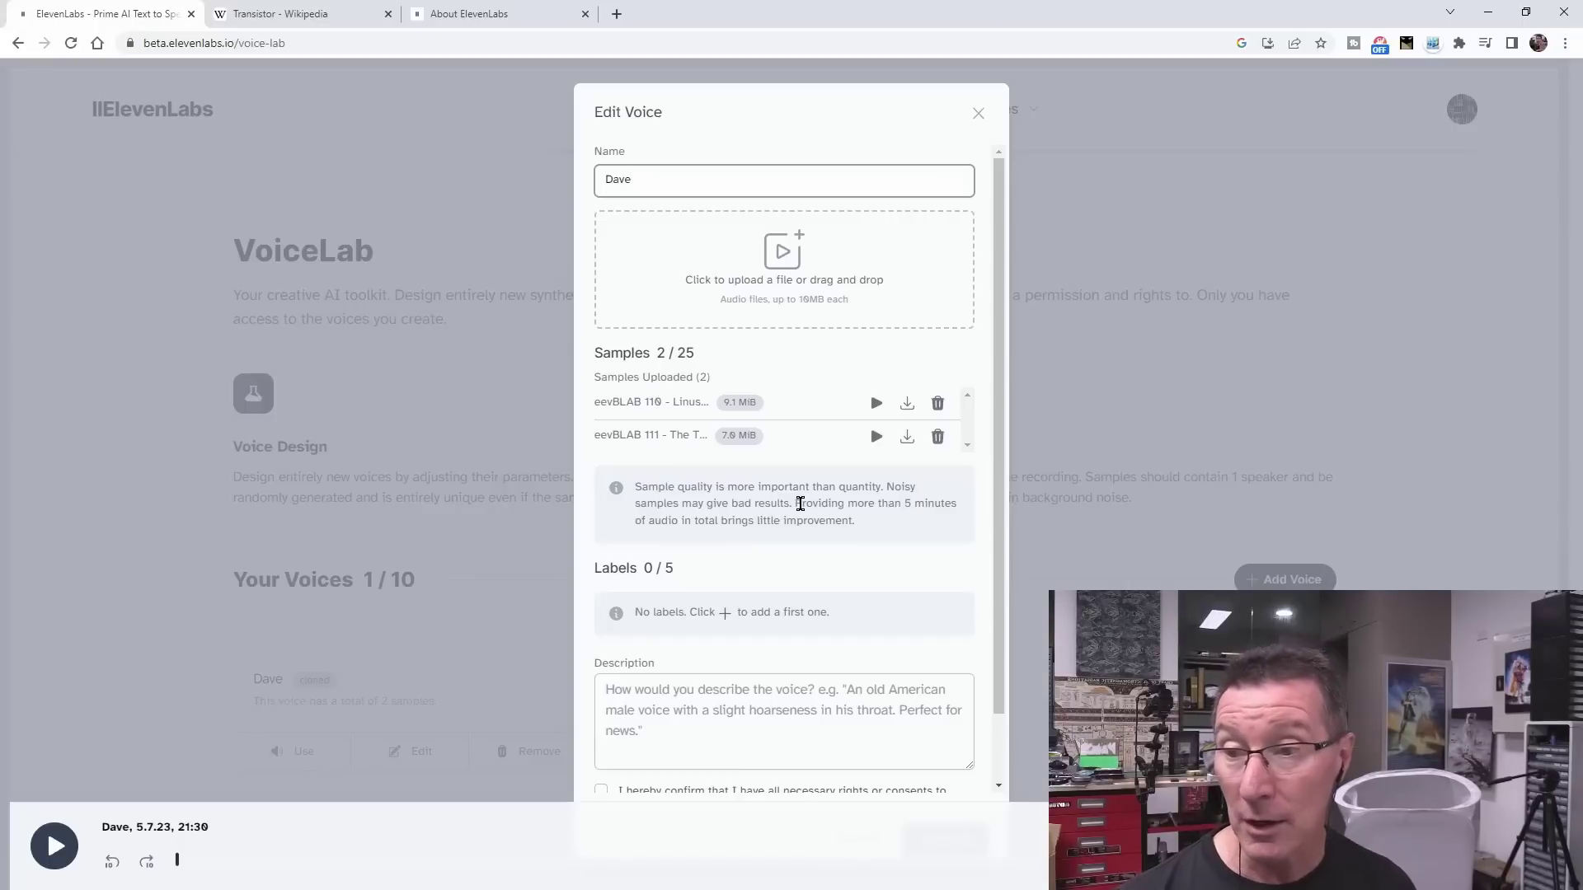
left_click_drag(796, 503, 873, 535)
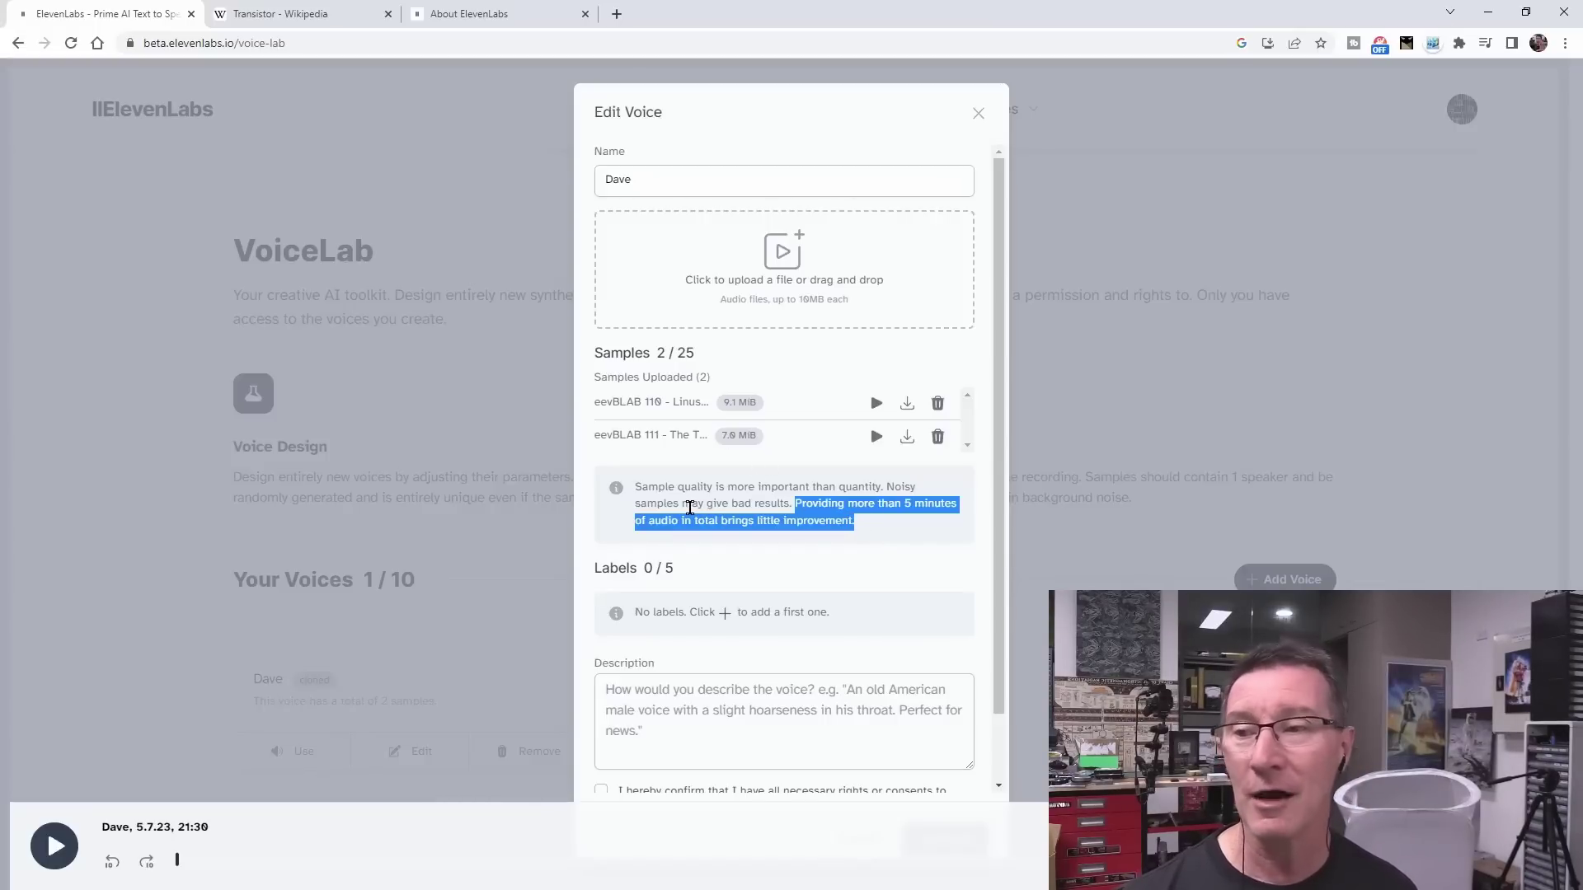
left_click(716, 488)
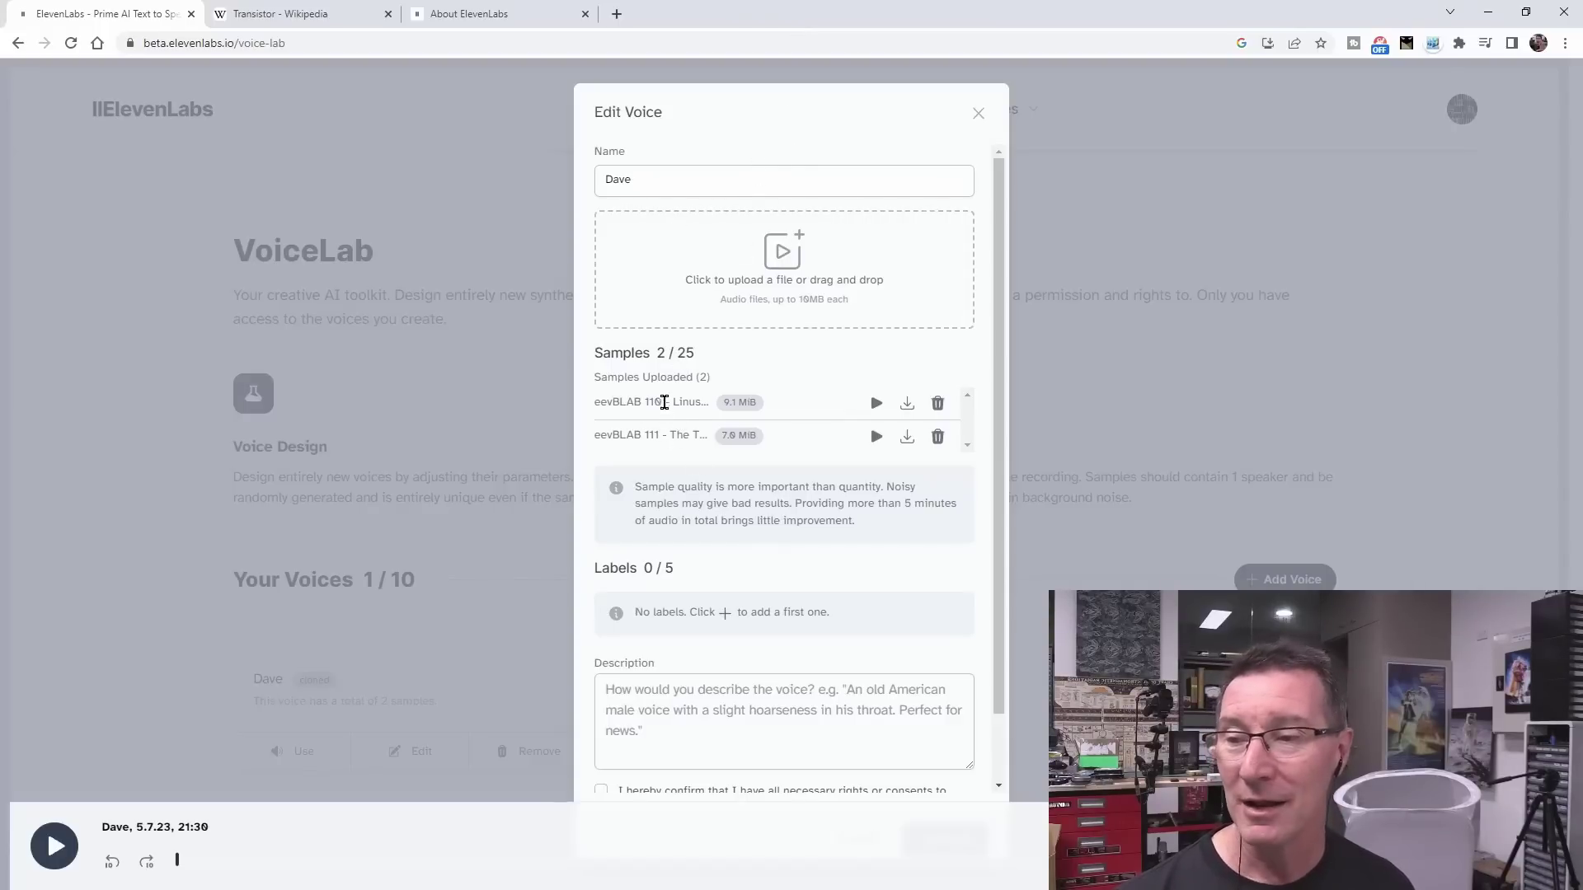
scroll(715, 488, "down", 1)
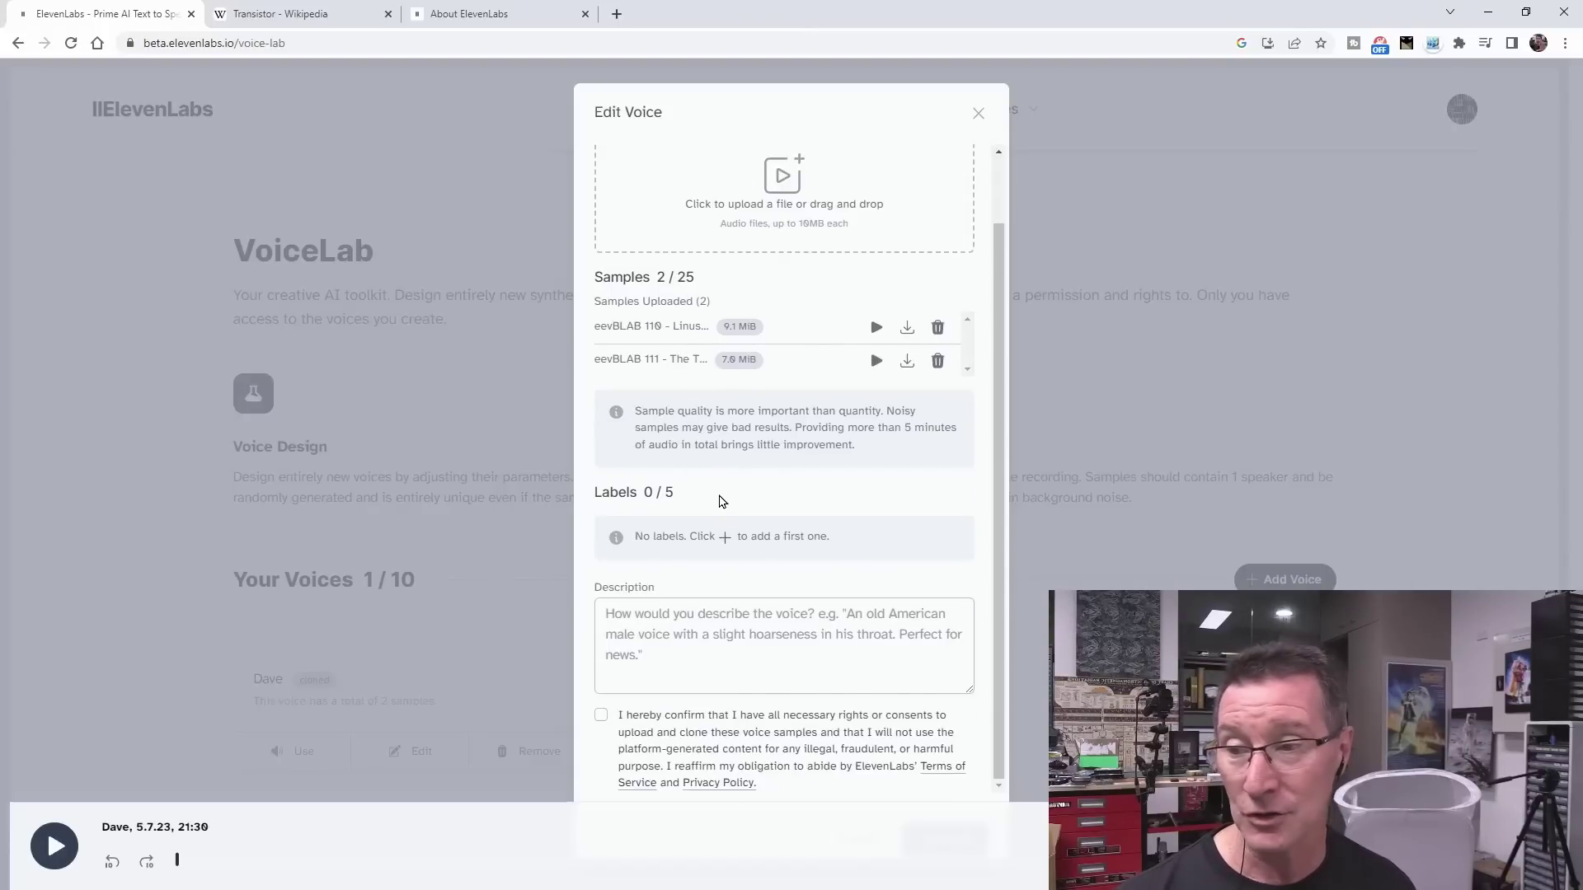
scroll(676, 396, "up", 1)
left_click(1027, 119)
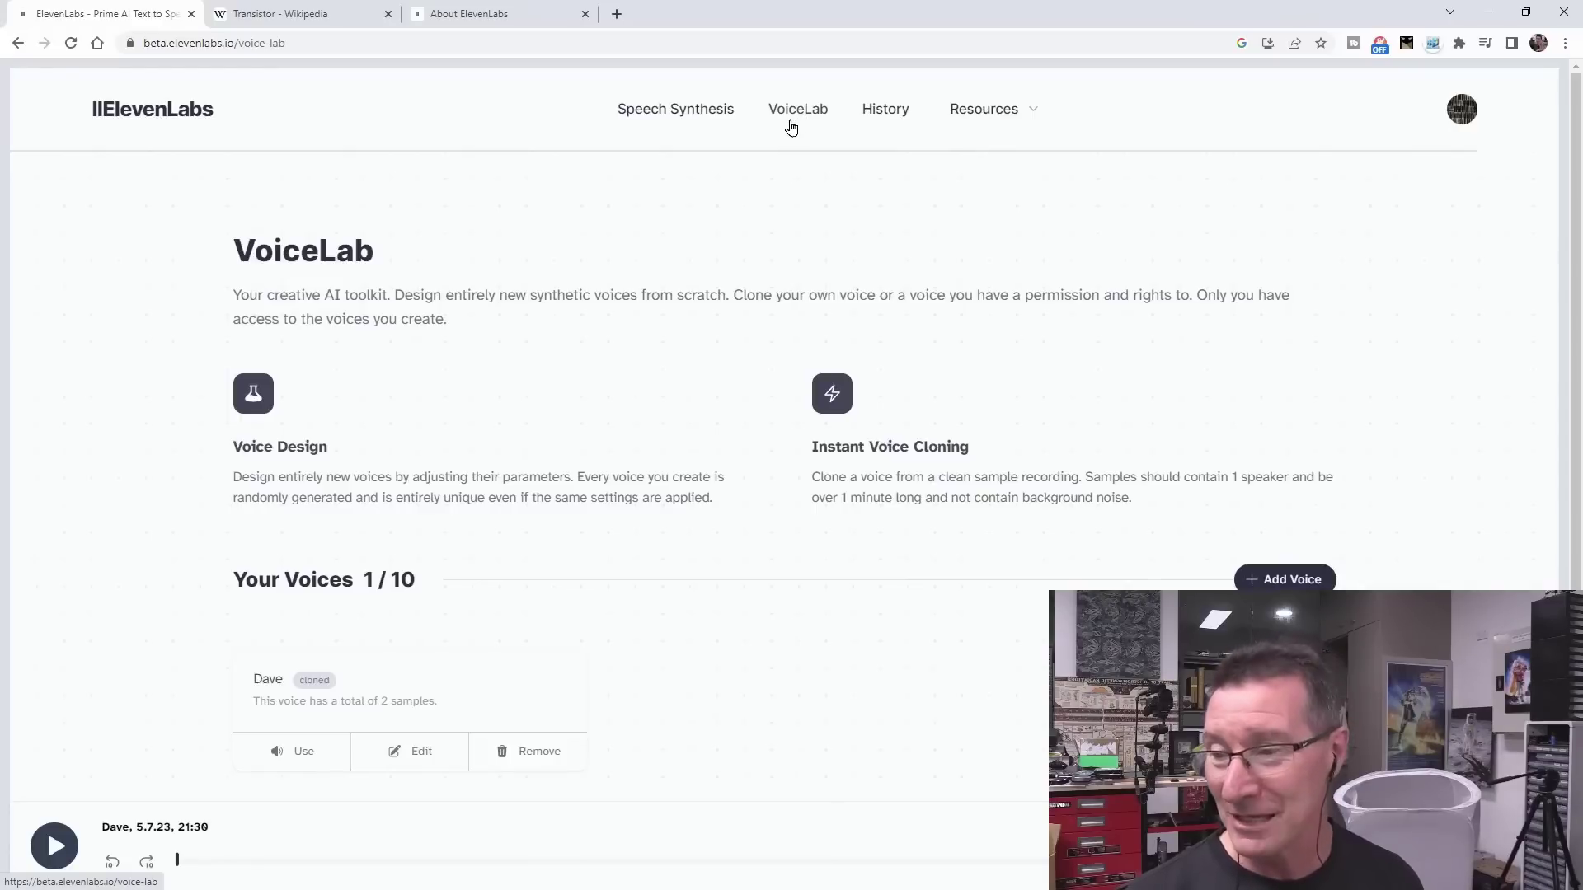
Step: Select the Dave sample's transistor text in History, then switch to the Transistor Wikipedia article
left_click(877, 113)
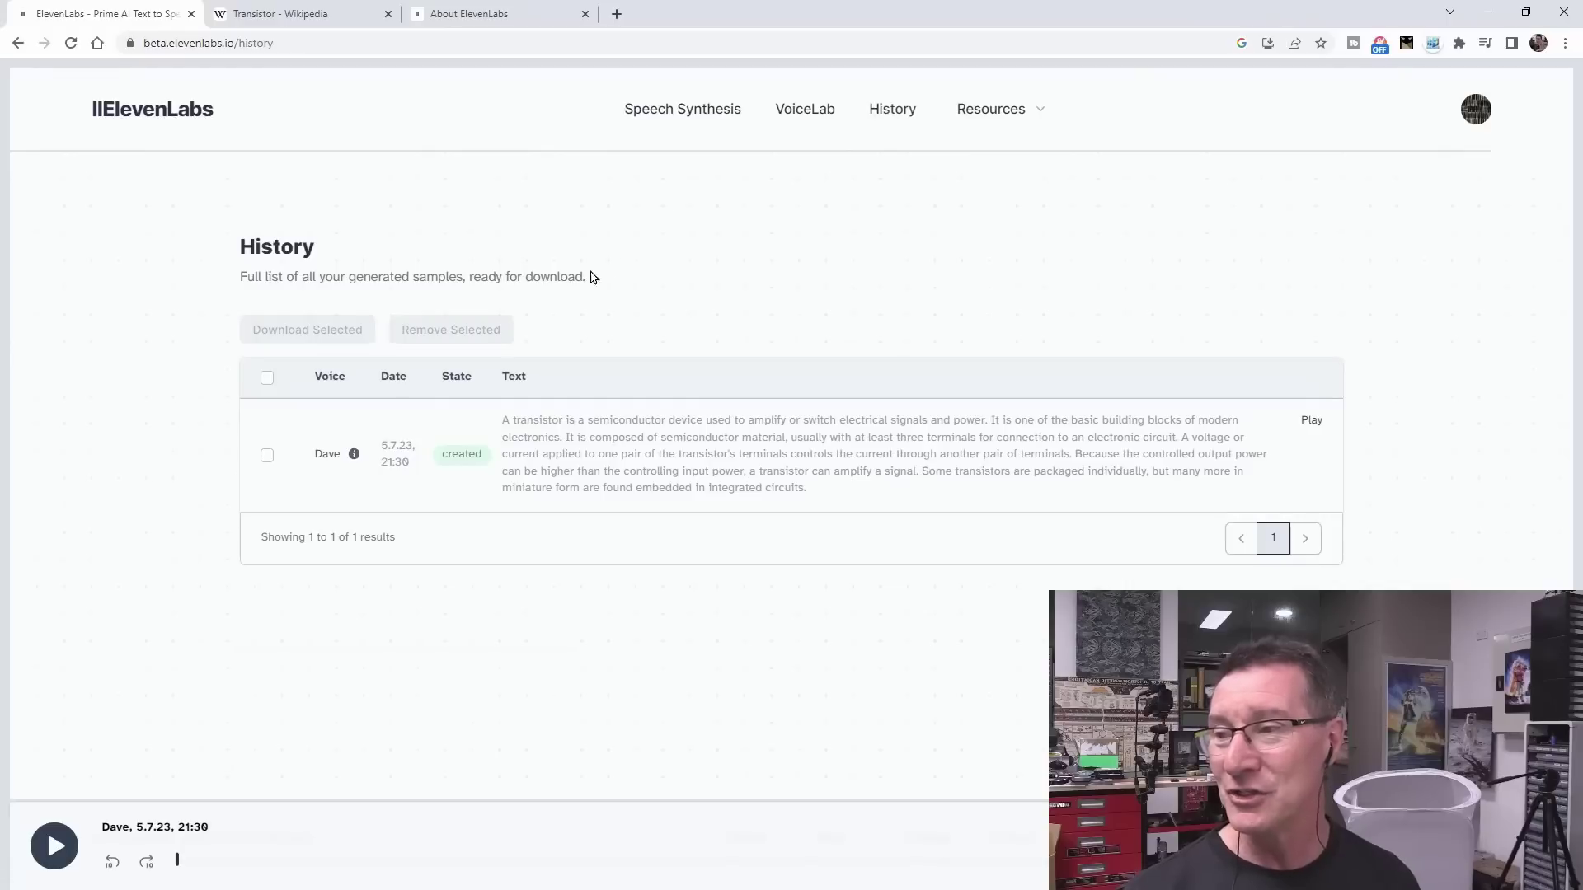
left_click_drag(478, 450, 759, 505)
key("ctrl+c")
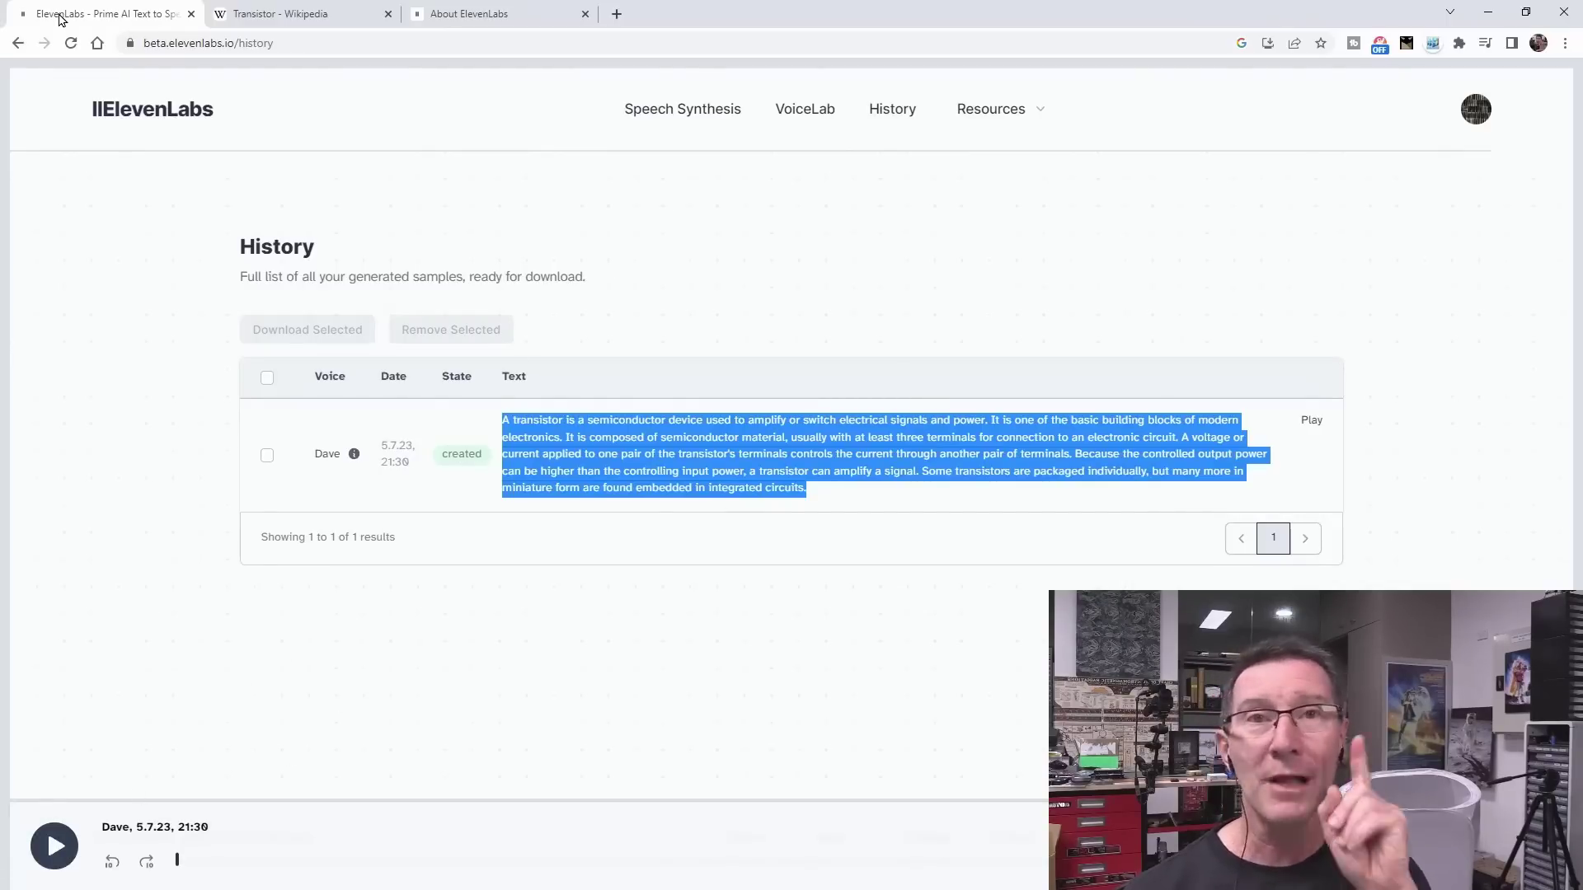
left_click(300, 25)
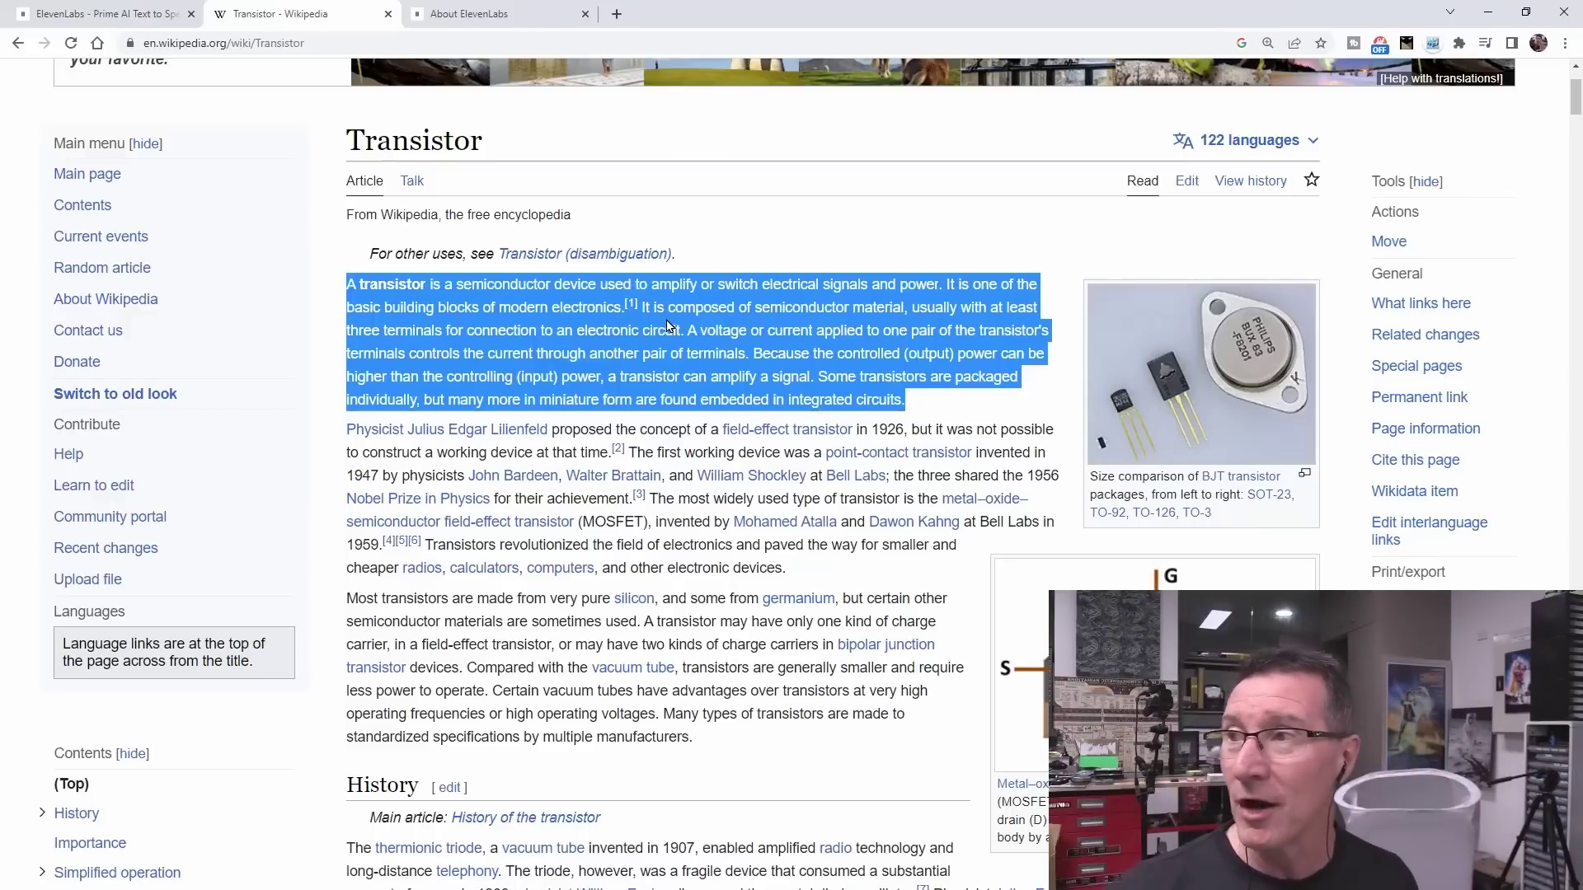
Step: Play the cloned Dave voice sample from the ElevenLabs audio player
left_click(113, 16)
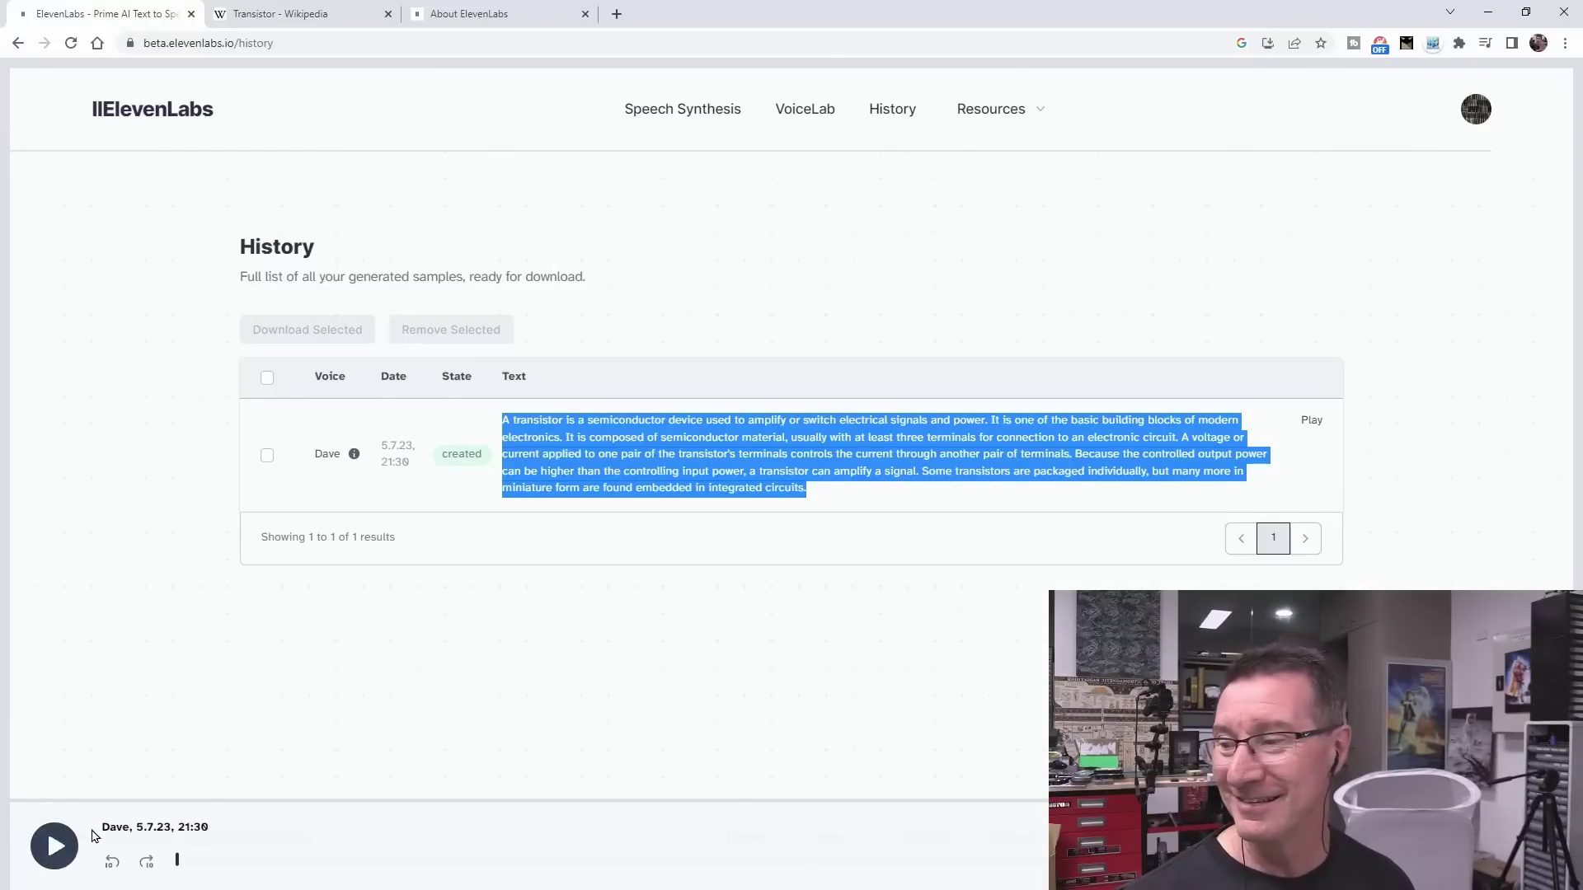
left_click(62, 841)
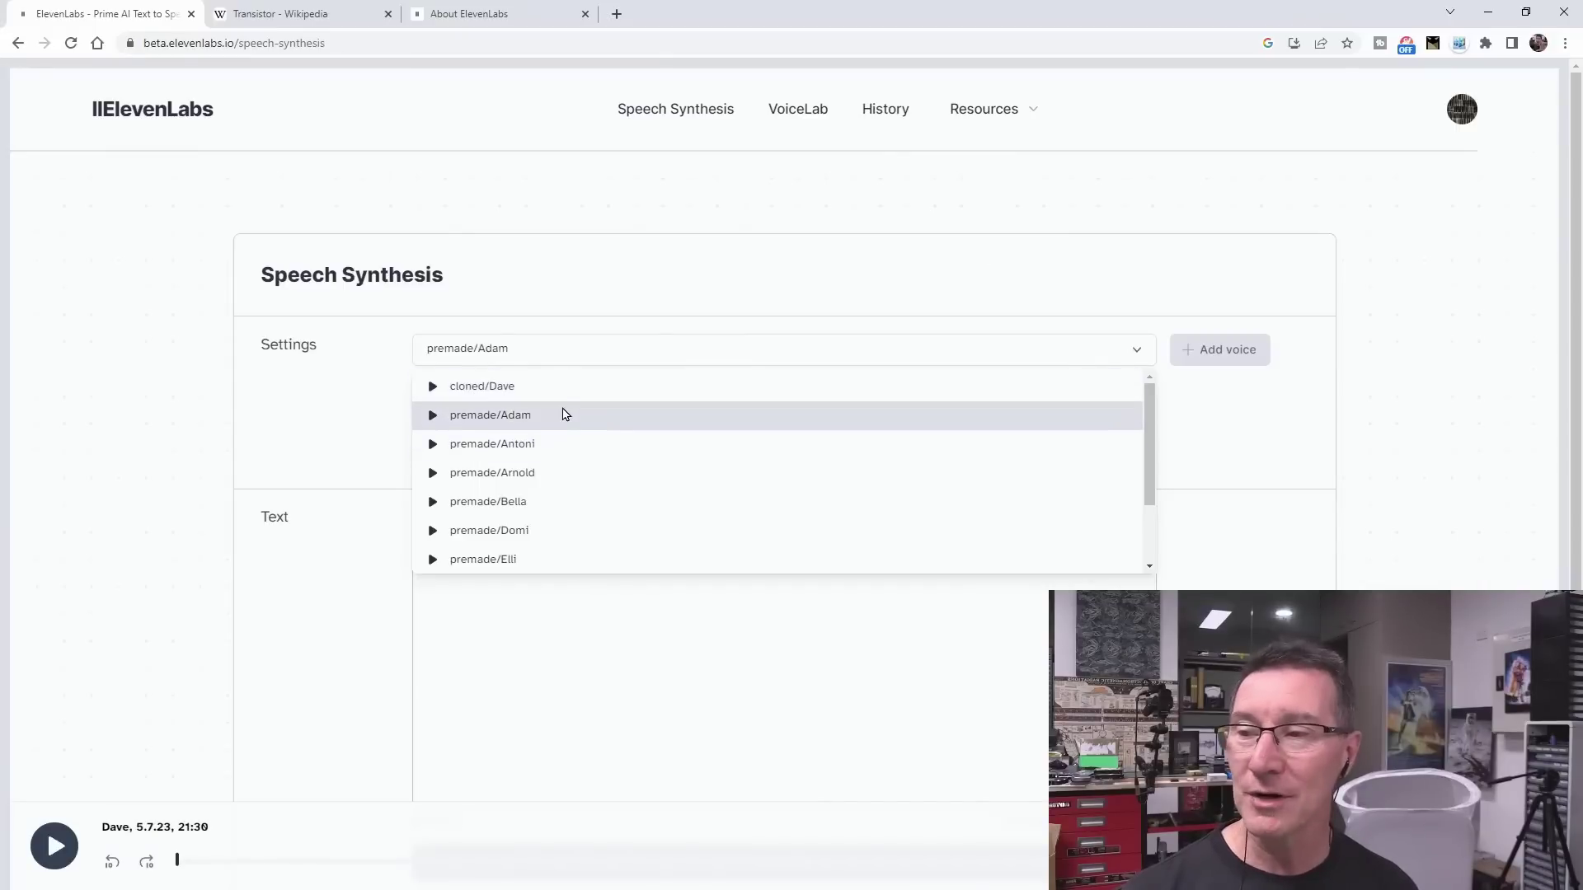
Step: Choose the premade Adam voice and paste the transistor paragraph into the text box
left_click(564, 414)
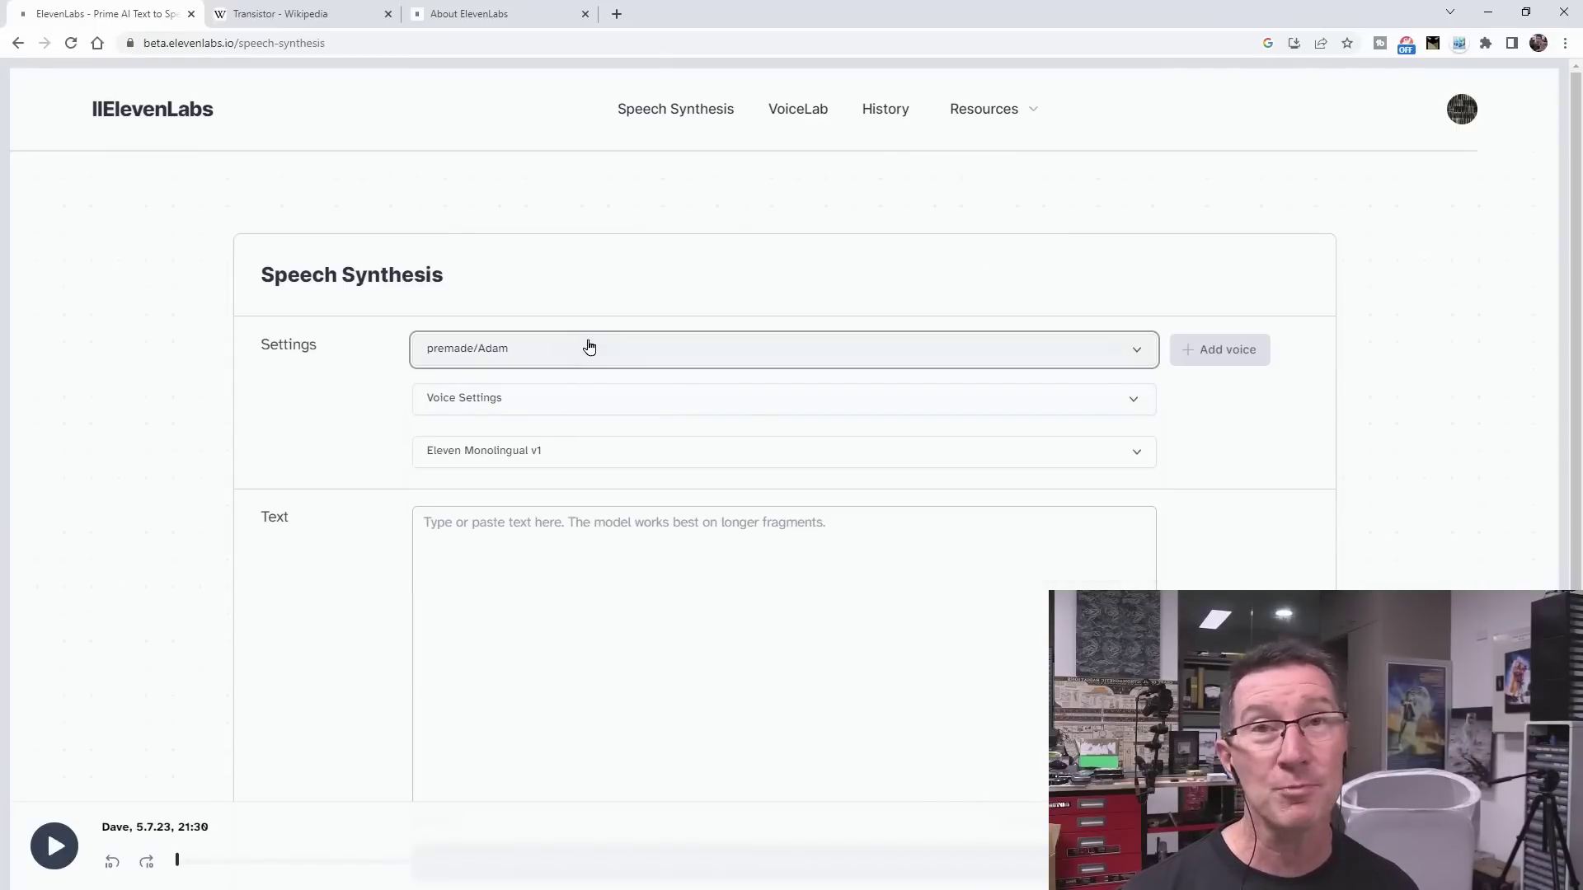
left_click(582, 536)
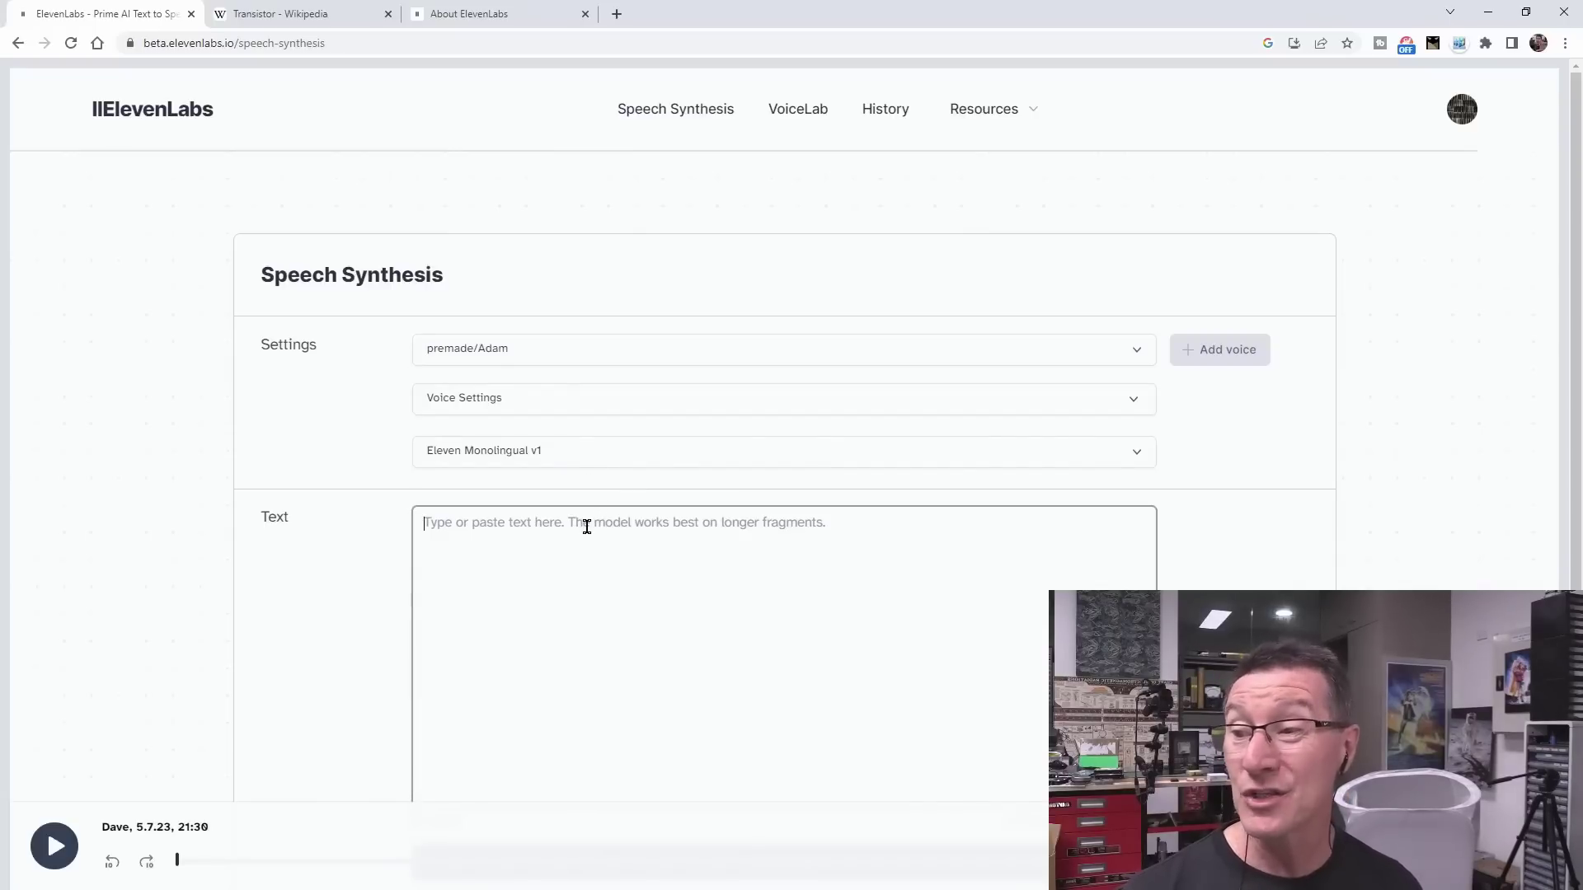
key("ctrl+v")
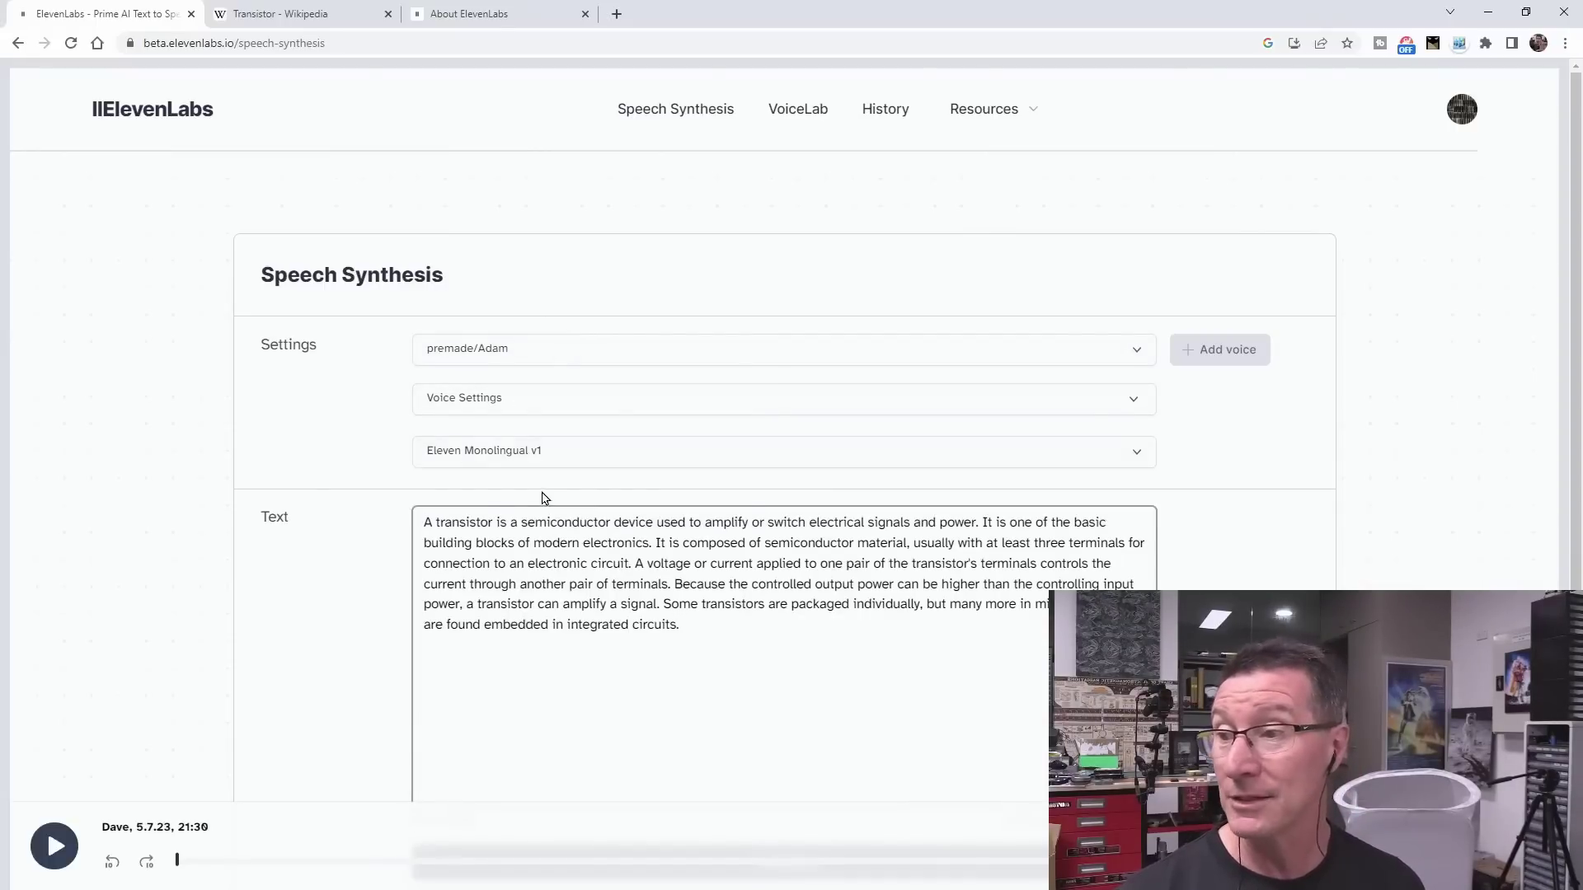
Step: Keep the Eleven Monolingual v1 model and expand the voice stability and clarity settings
left_click(567, 454)
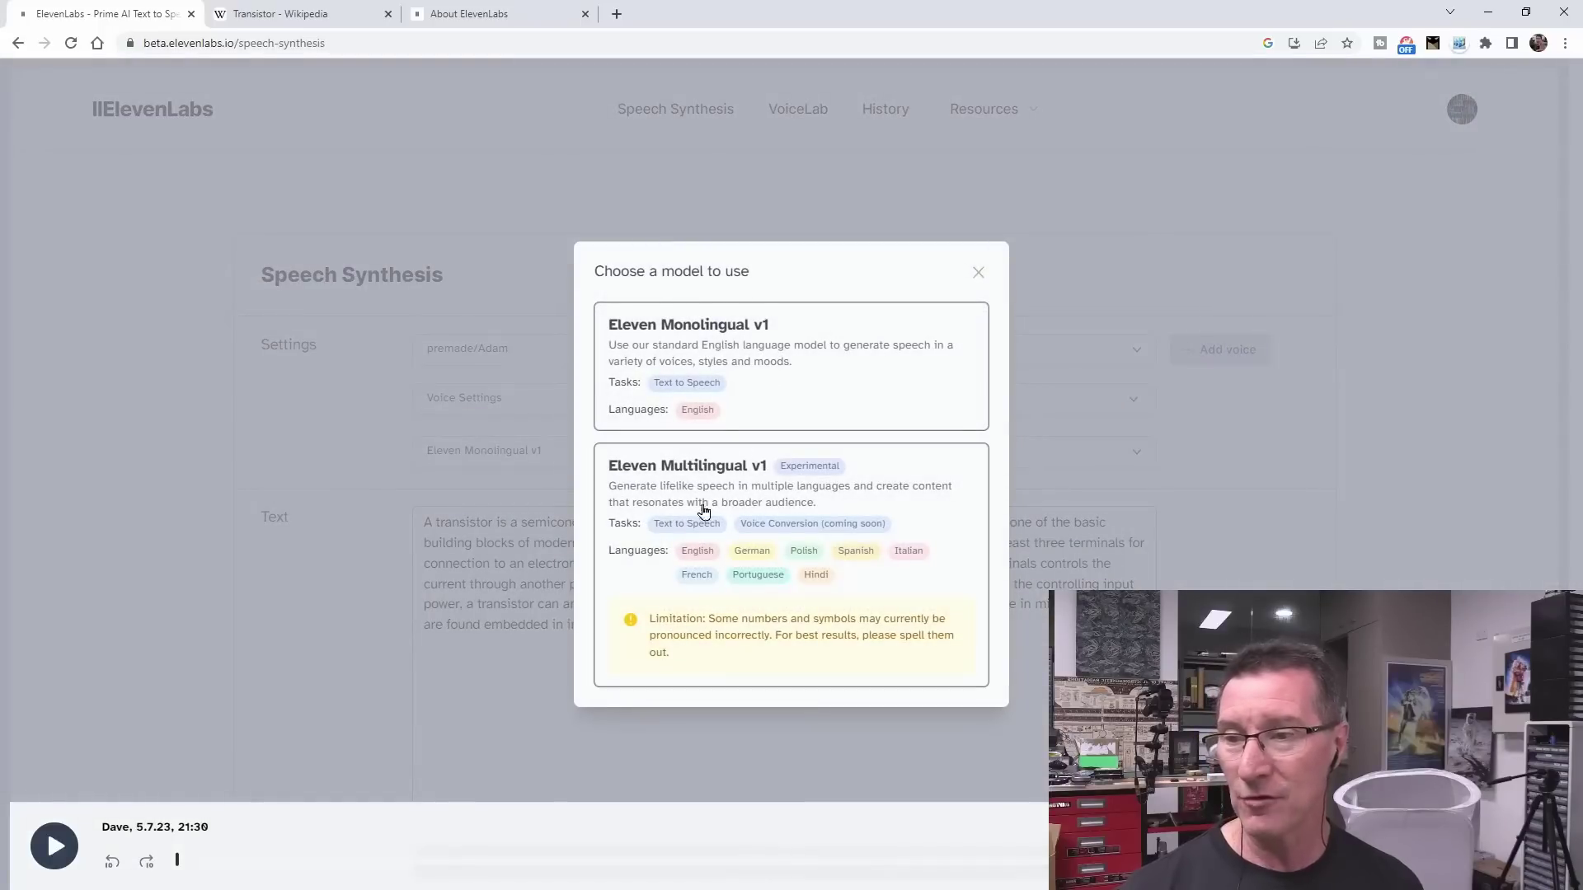
left_click(978, 275)
left_click(445, 398)
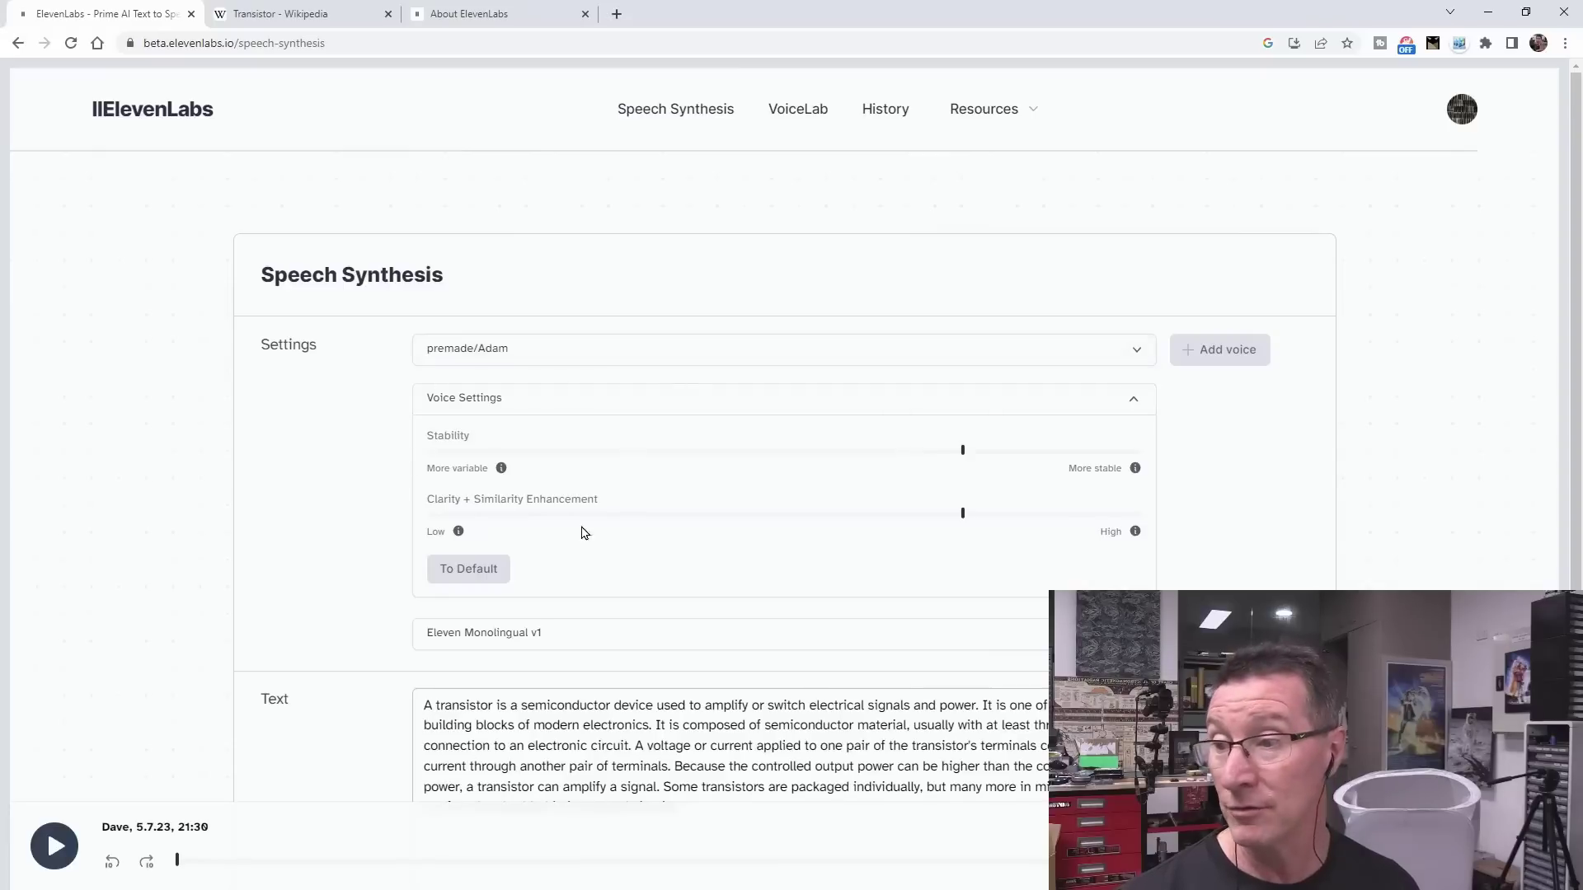
scroll(338, 618, "down", 5)
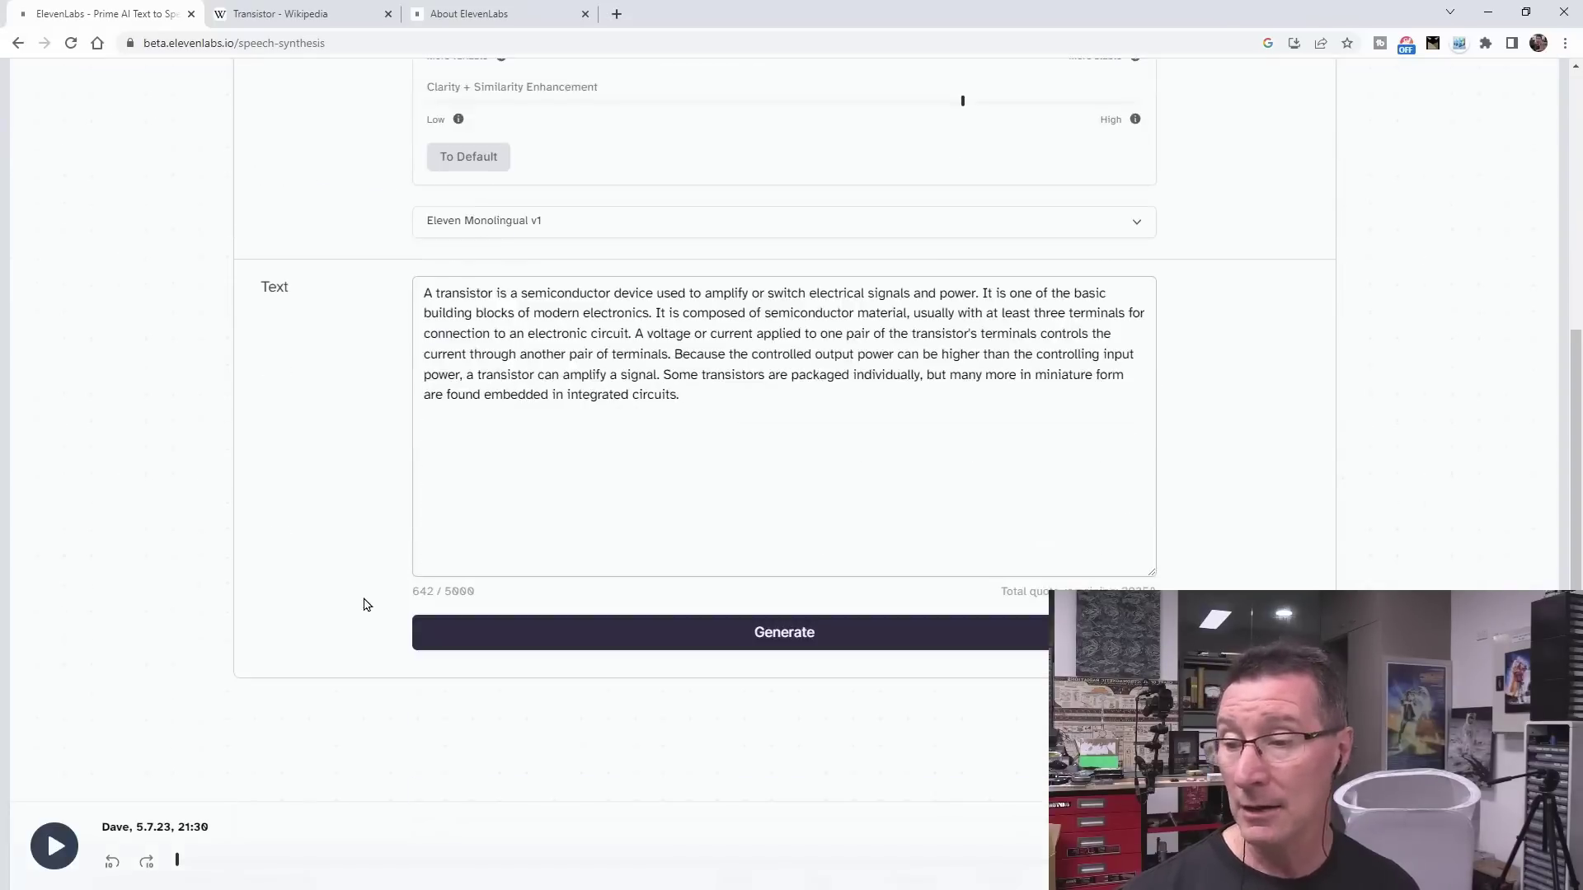
Step: Generate the Adam voice audio of the transistor paragraph and play it from the start
left_click(784, 633)
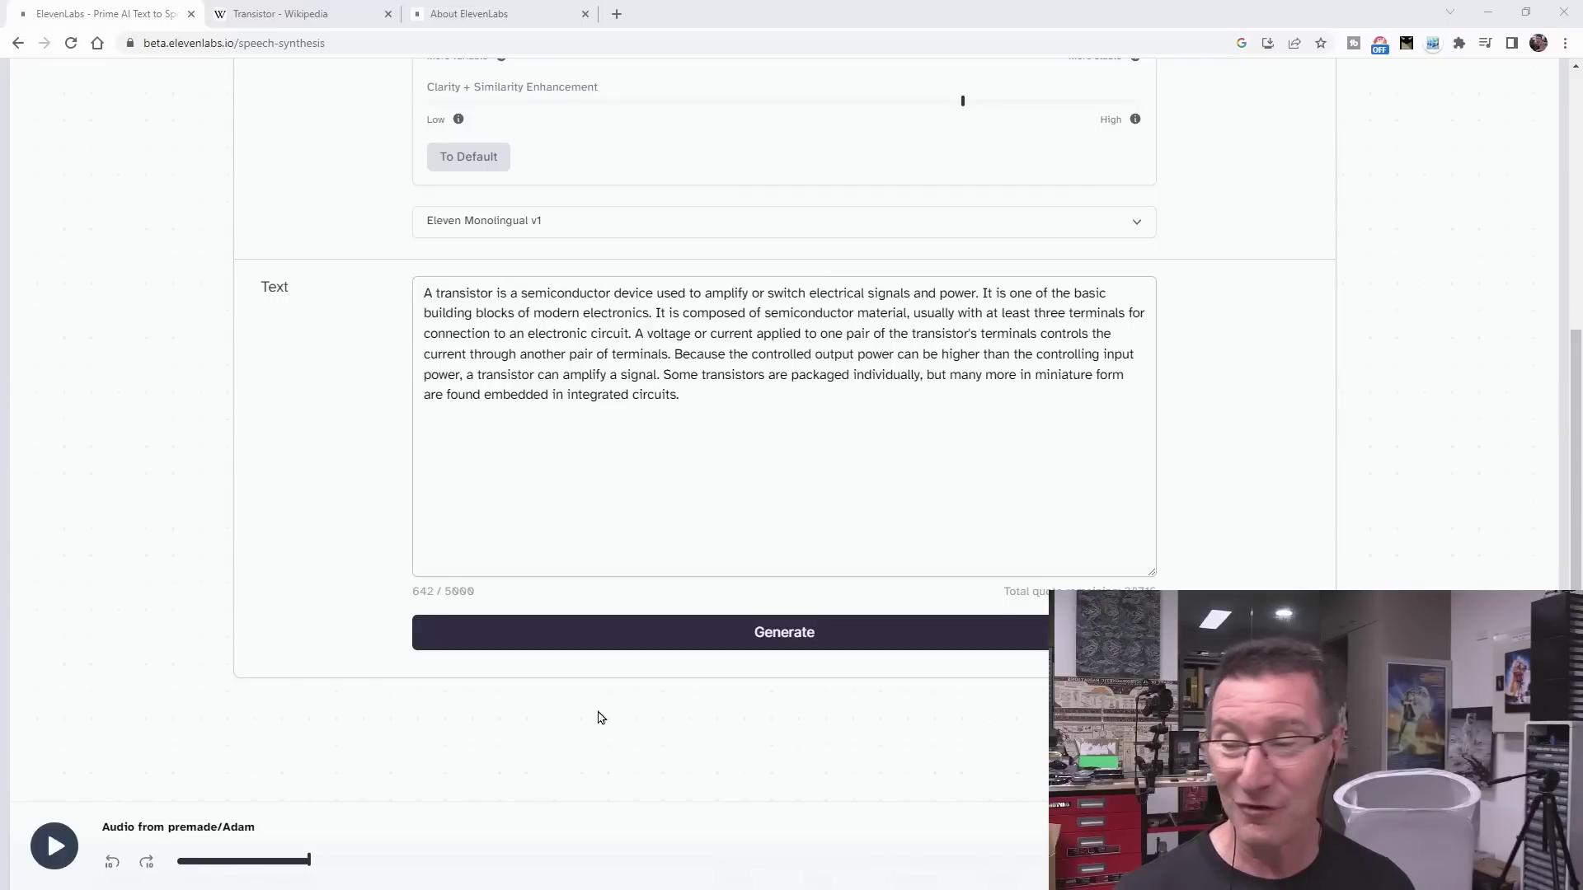
left_click(179, 861)
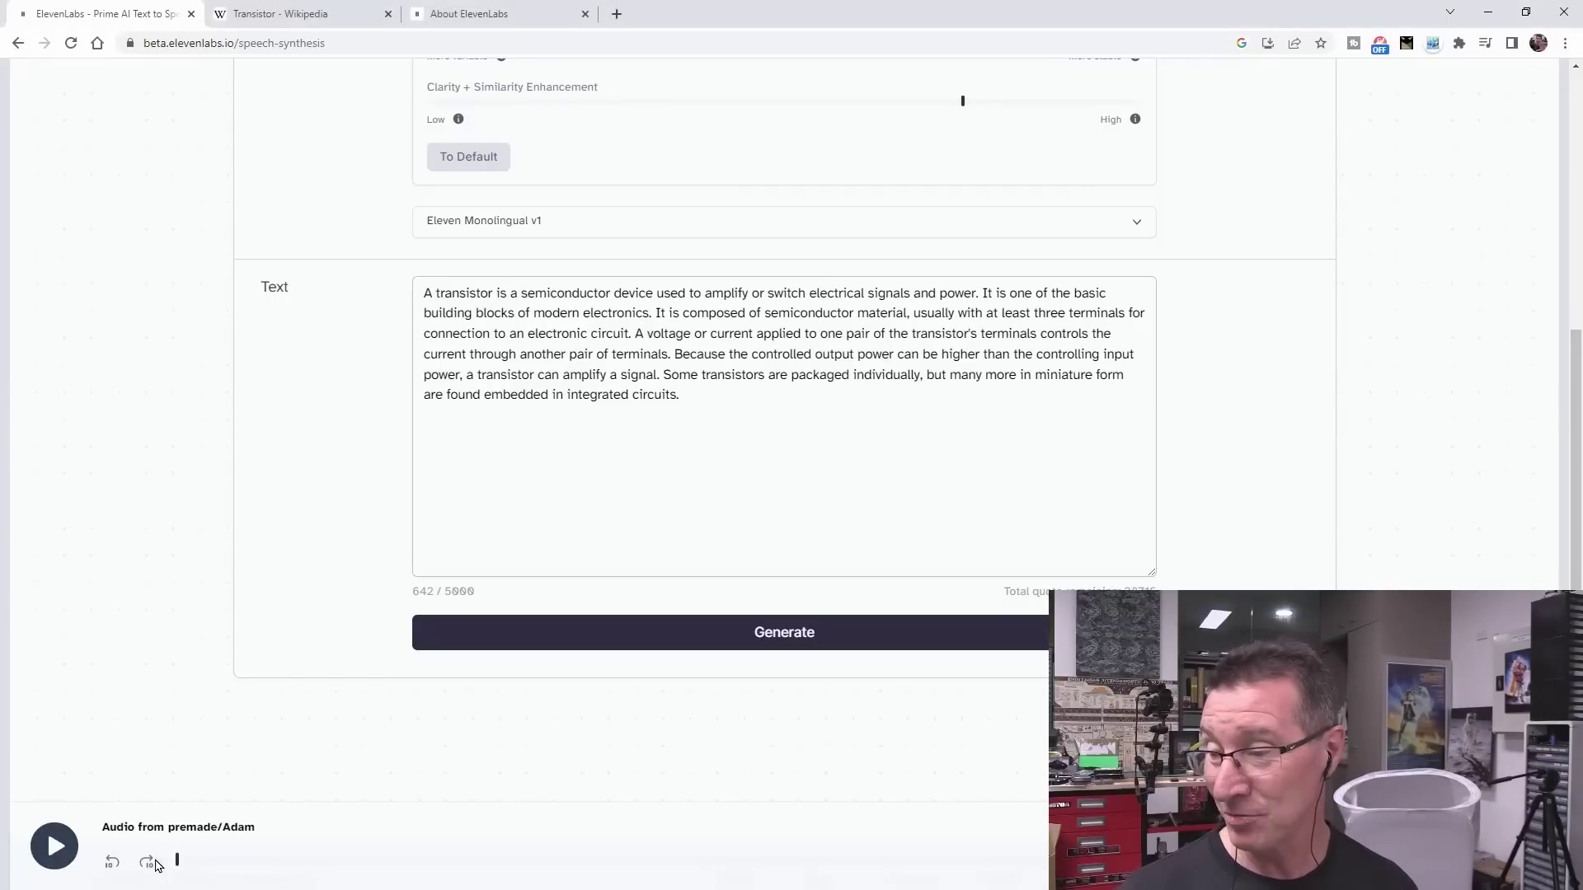
left_click(56, 849)
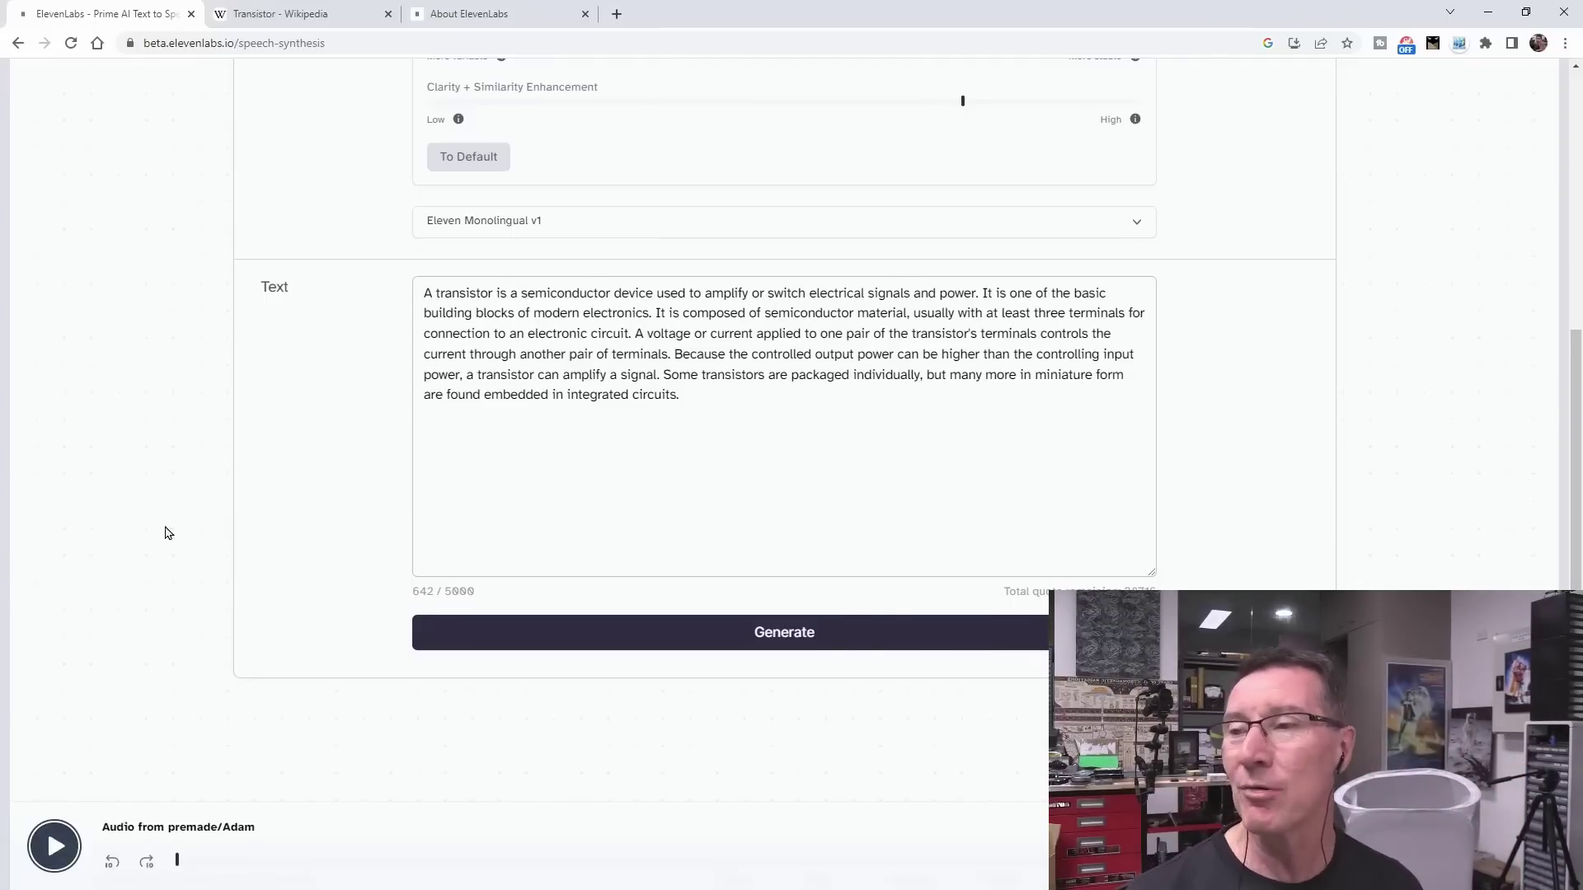
scroll(198, 516, "up", 4)
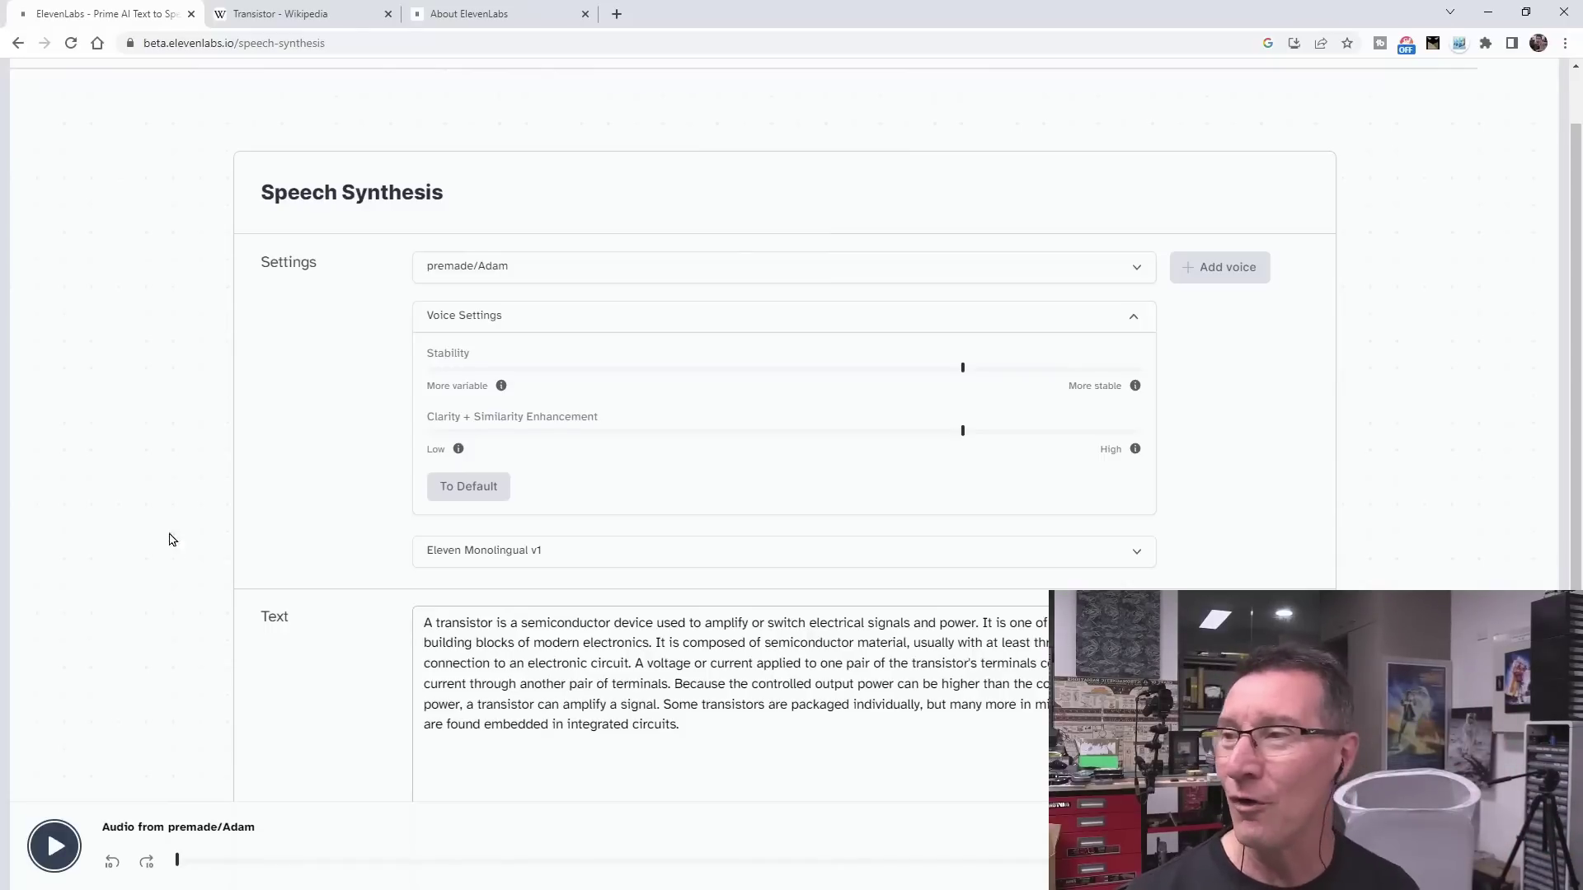
scroll(105, 467, "up", 1)
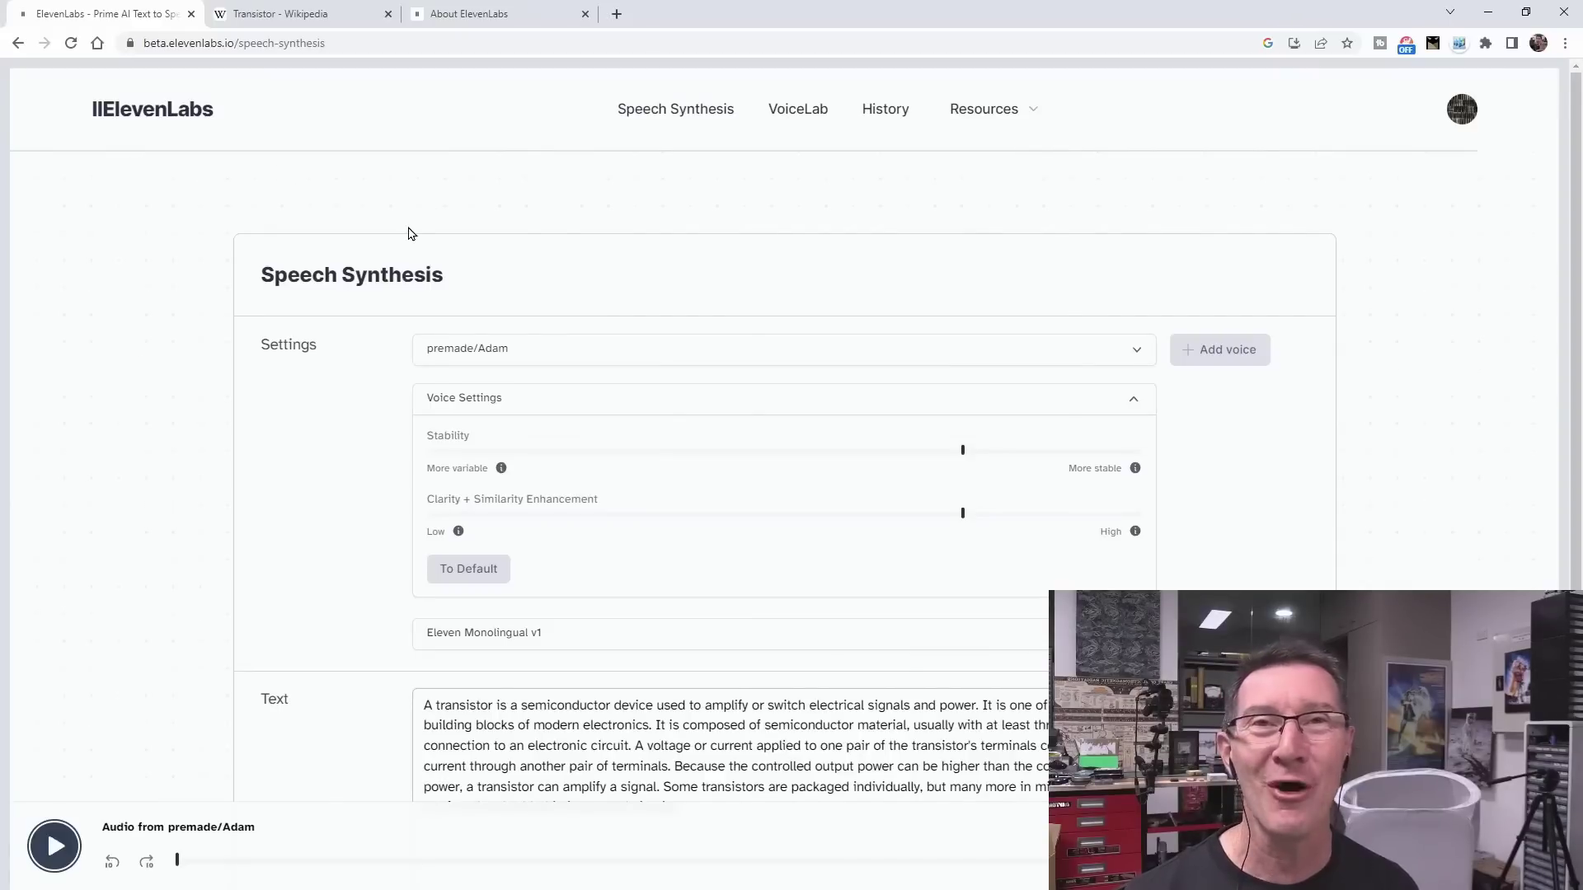